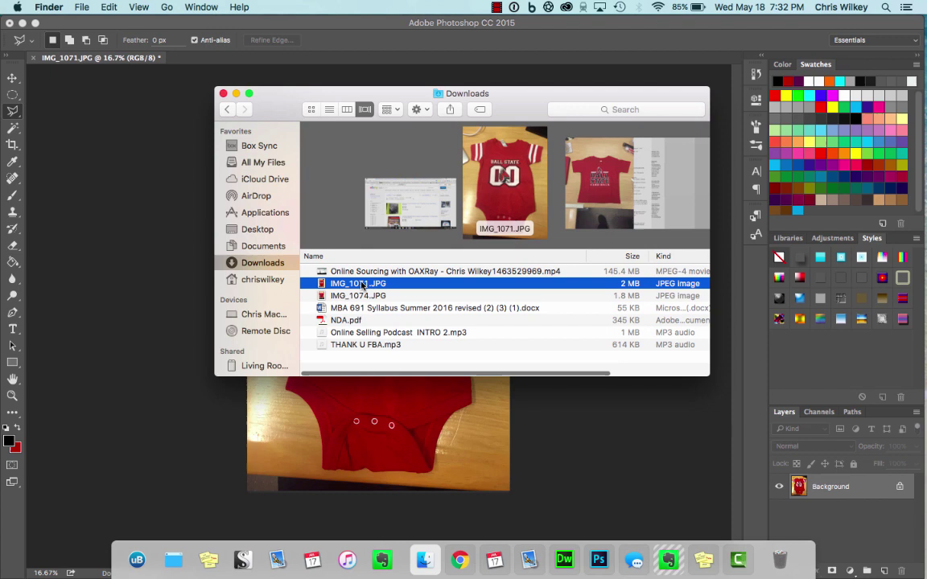
Step: Open IMG_1071.JPG from the Downloads folder in Photoshop CC 2015 via Open With
right_click(362, 285)
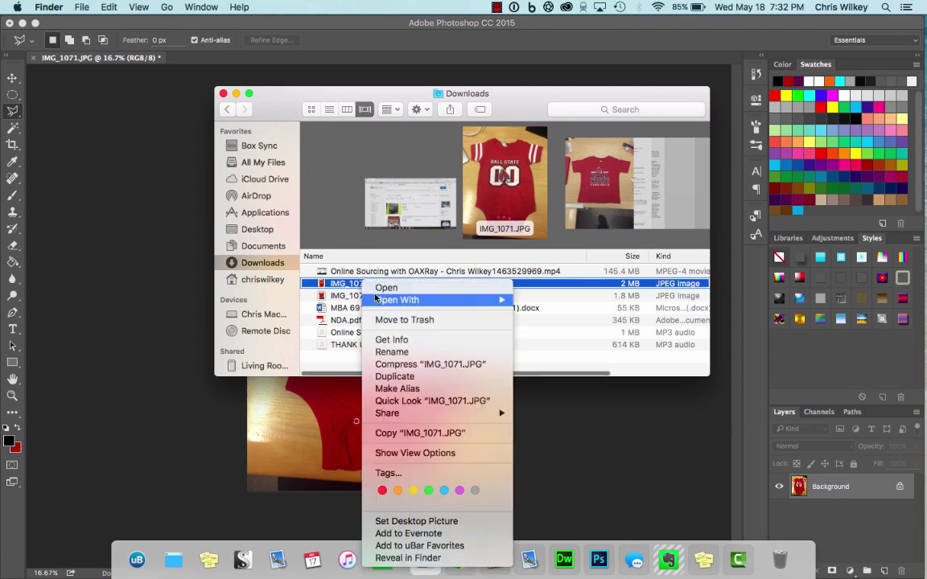
mouse_move(486, 300)
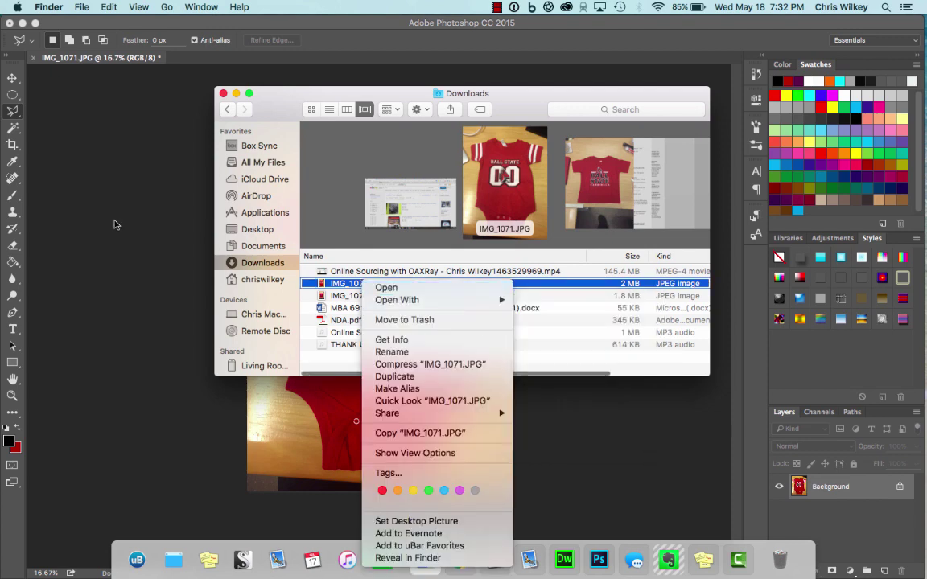
left_click(105, 201)
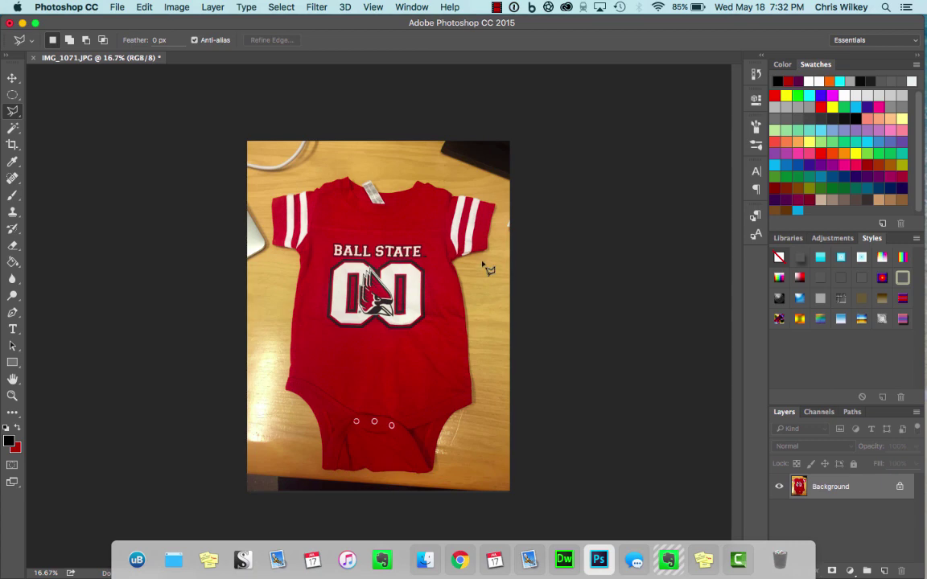
scroll(485, 268, "up", 10)
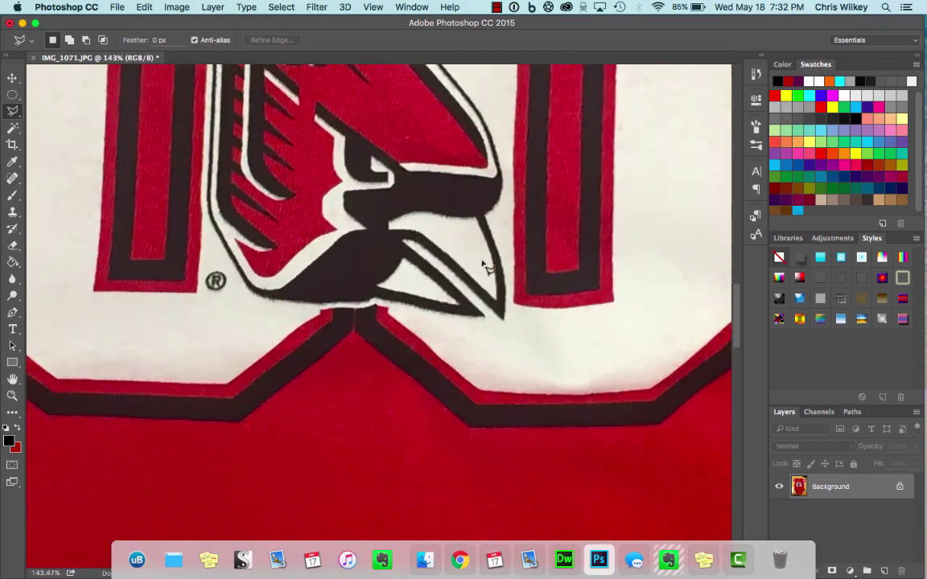
scroll(485, 268, "up", 5)
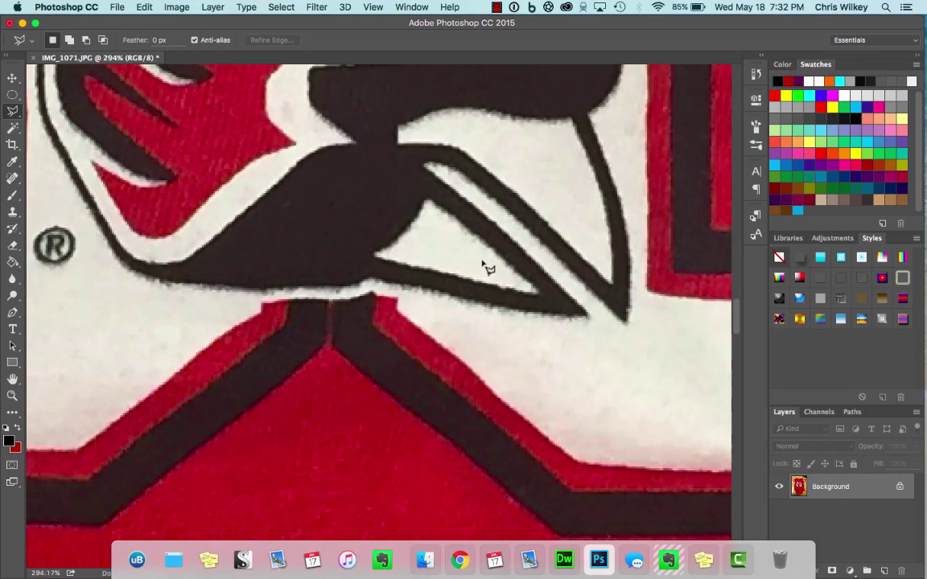
scroll(485, 268, "down", 8)
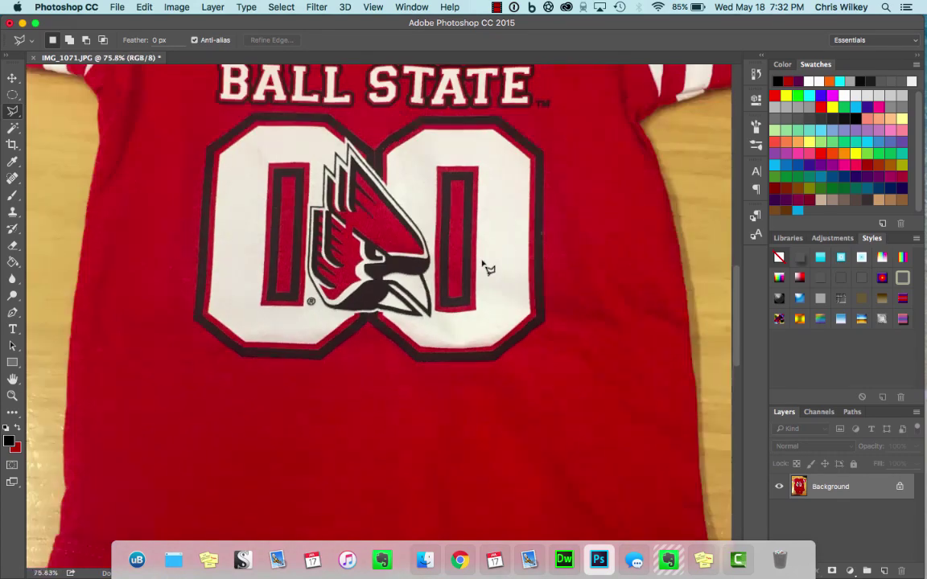
scroll(485, 268, "down", 5)
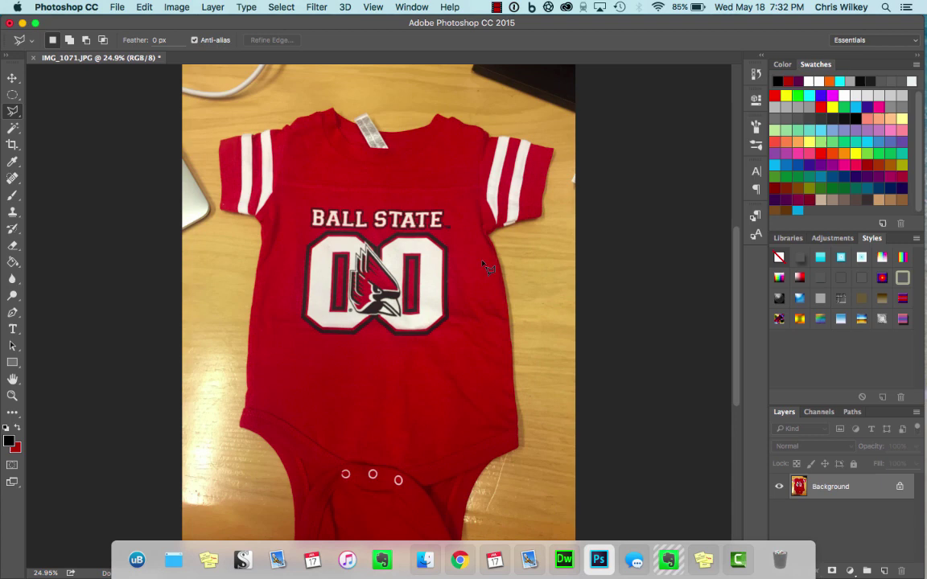
scroll(485, 268, "down", 1)
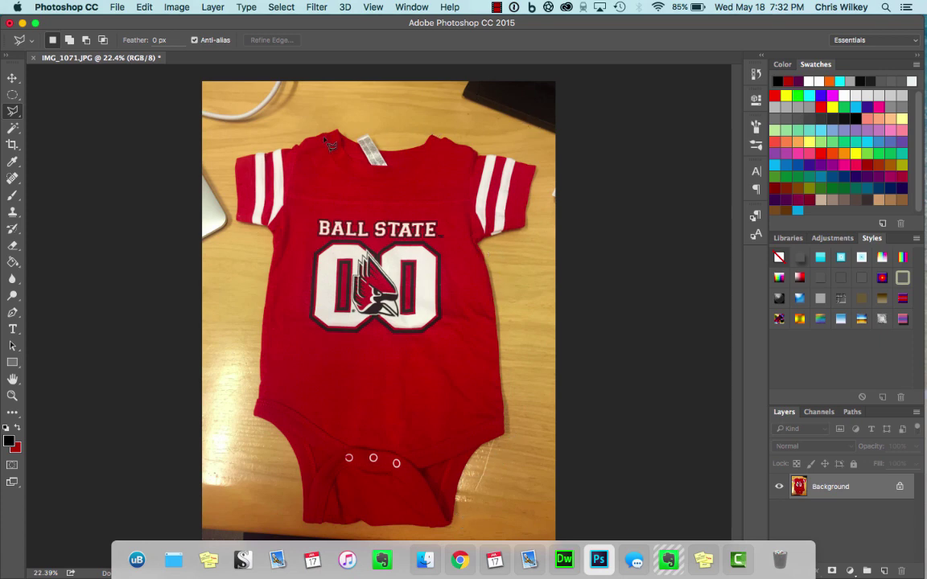
left_click(12, 130)
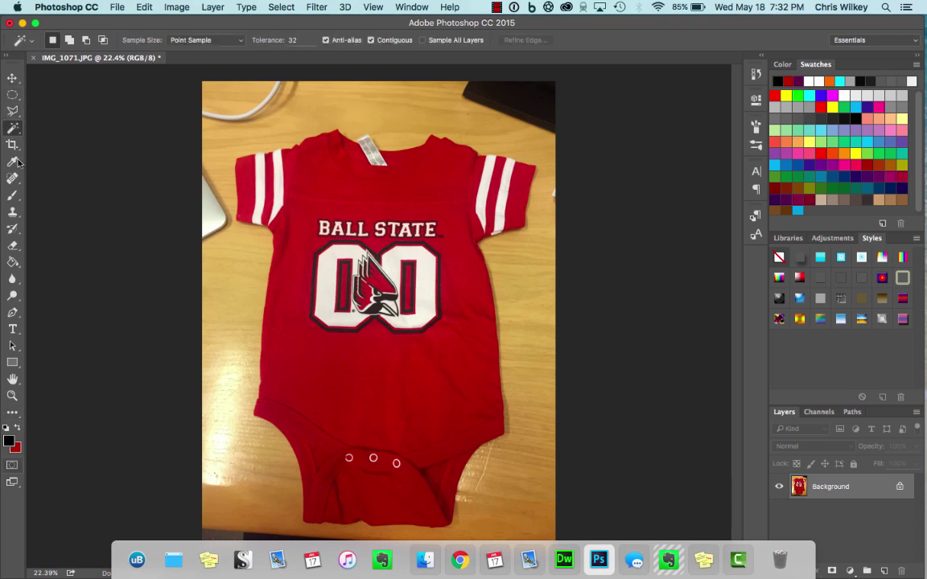
left_click(260, 112)
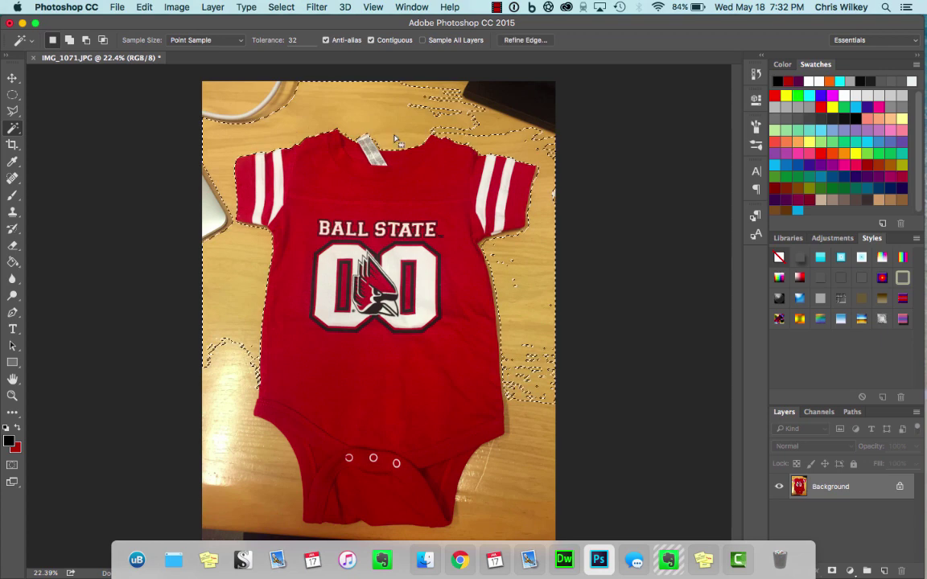
key("shift+BackSpace")
left_click(542, 210)
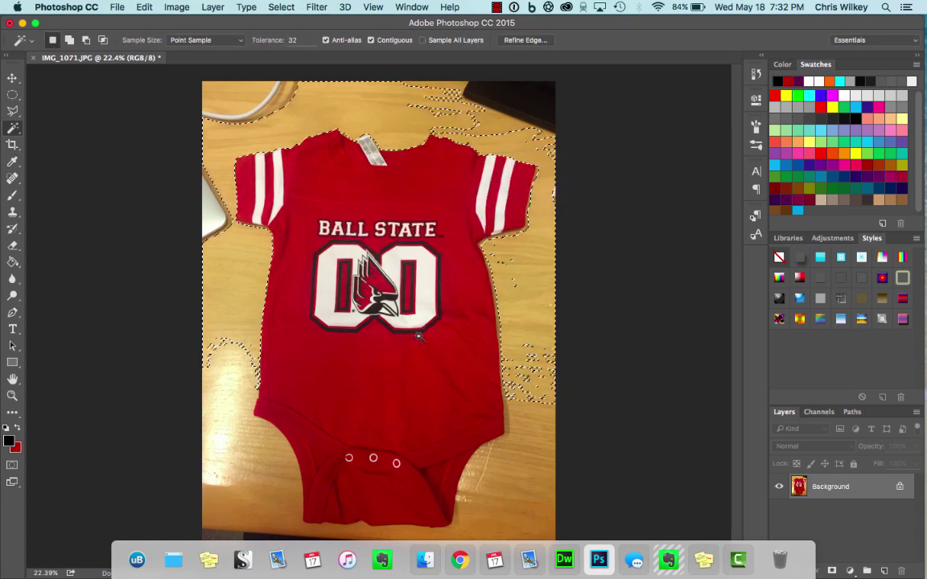
key("super+shift+i")
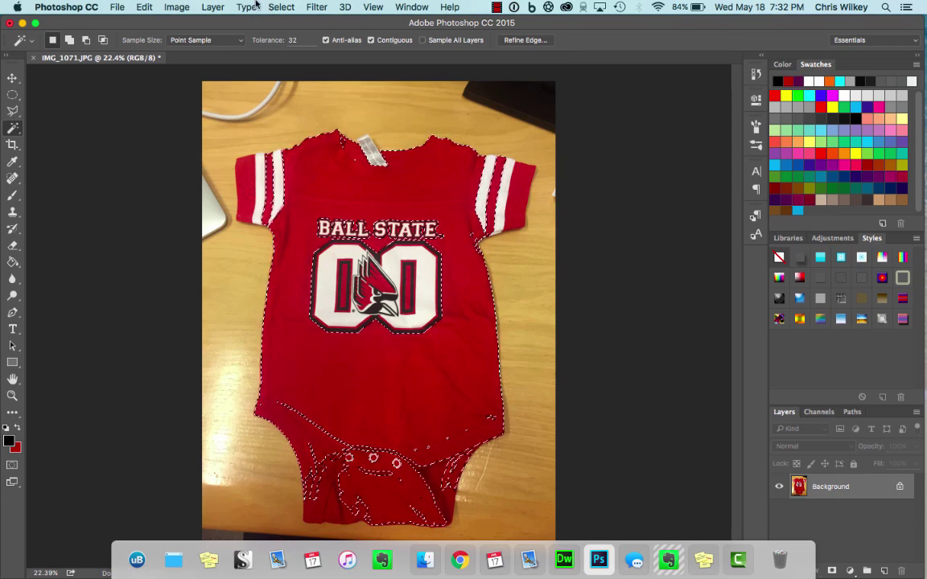
left_click(279, 7)
left_click(267, 34)
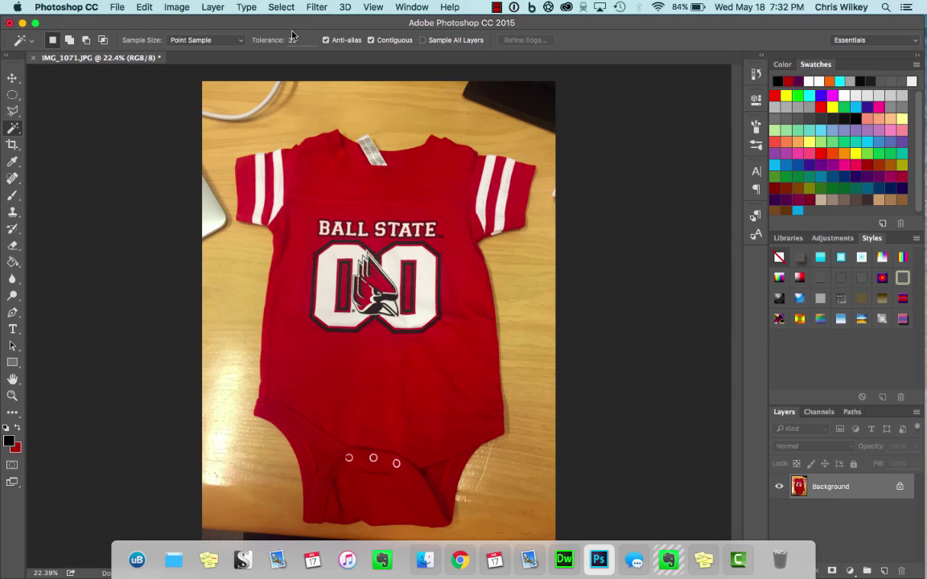
left_click(12, 113)
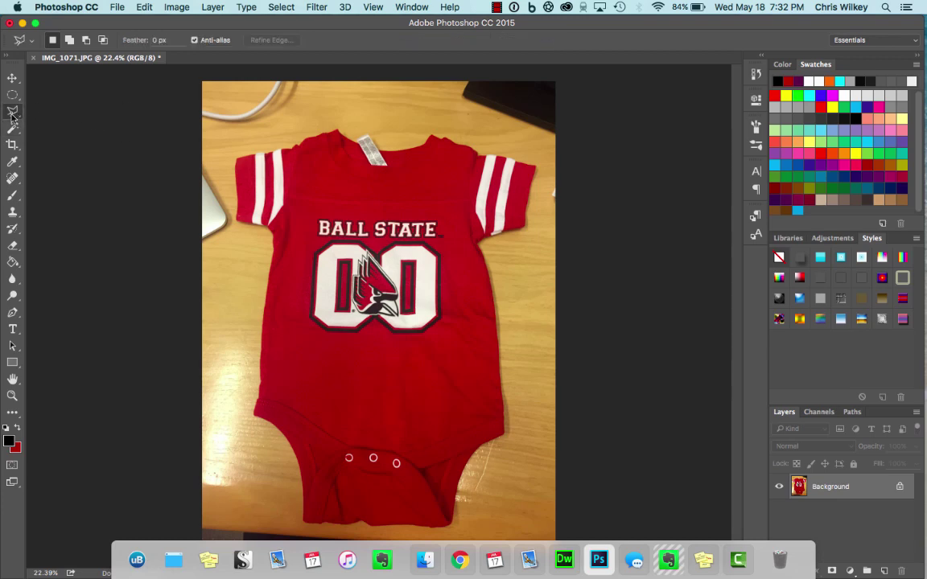
Step: Pick the Polygonal Lasso and outline the onesie's left shoulder, collar and right side
left_click(12, 116)
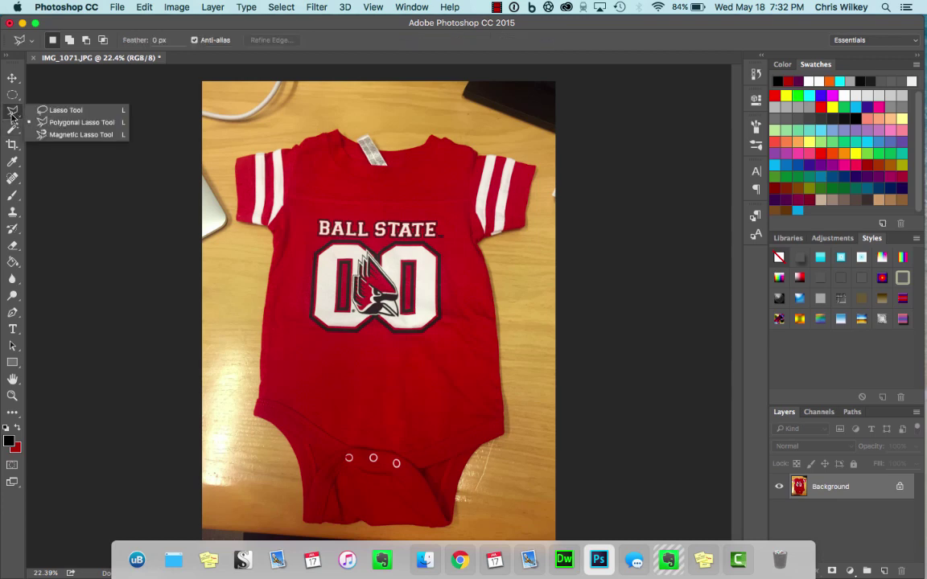
left_click(100, 125)
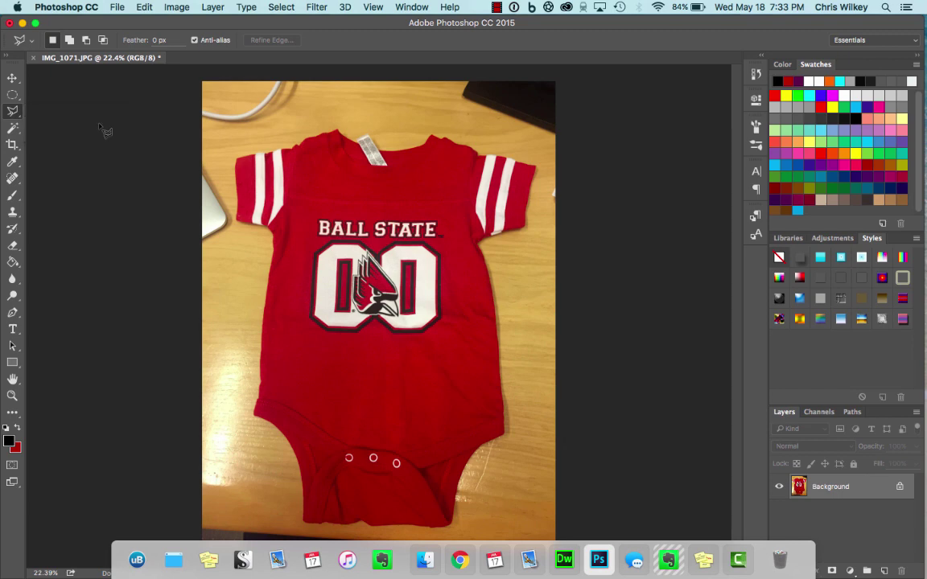
left_click(229, 144)
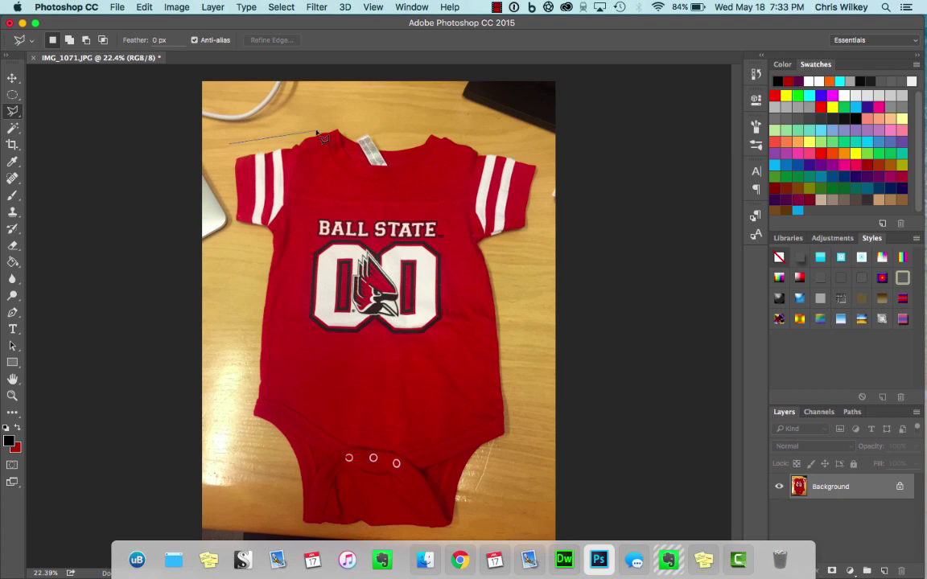
left_click(383, 114)
left_click(542, 157)
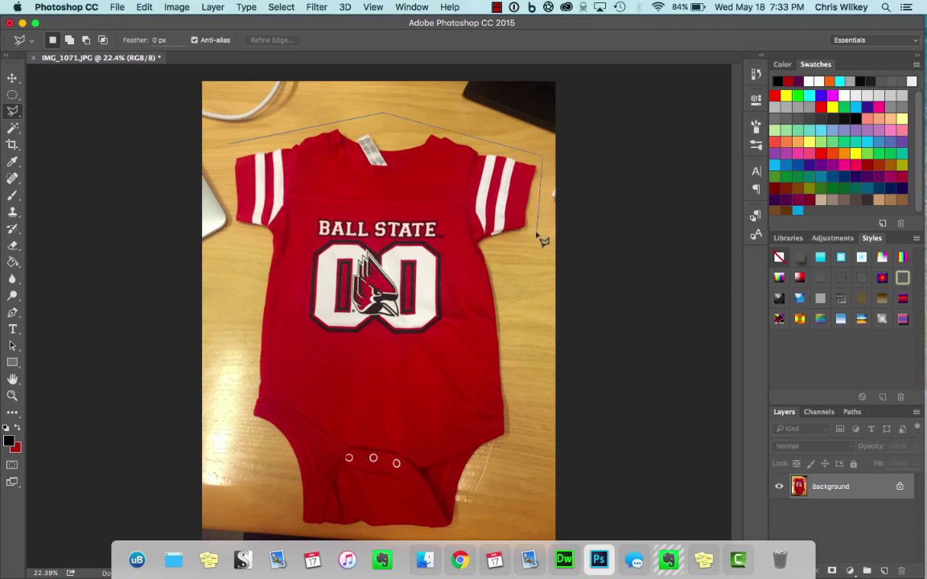
left_click(538, 232)
left_click(507, 252)
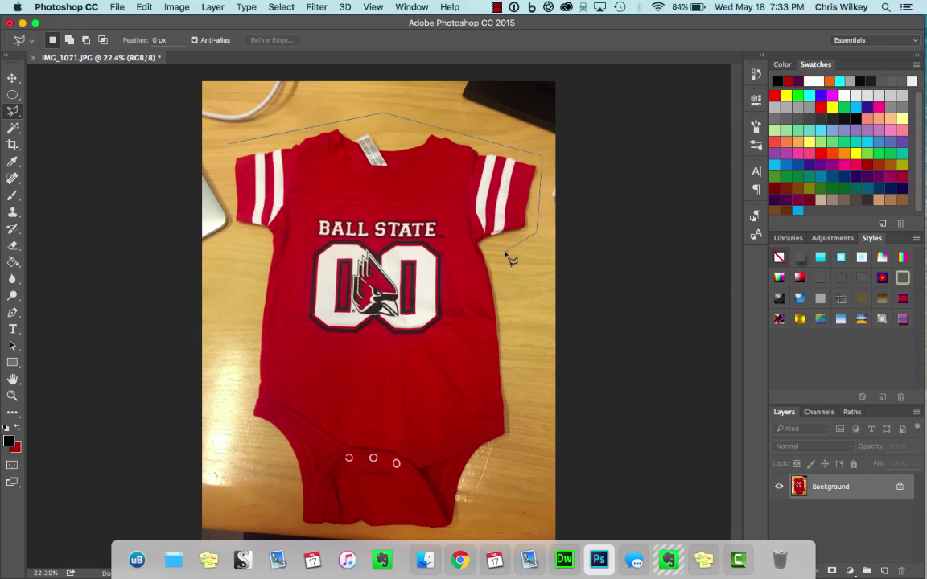
left_click(519, 418)
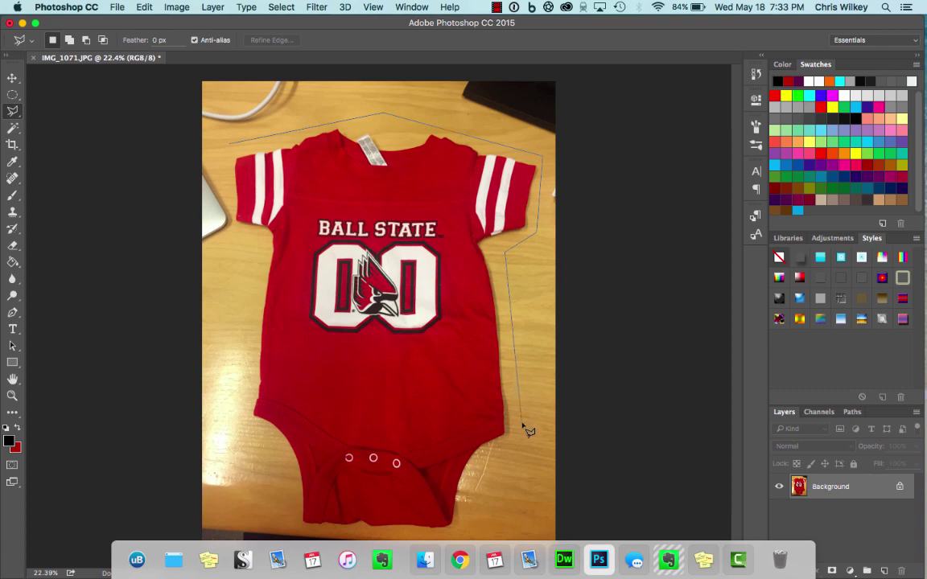
Step: Finish the outline along the bottom and left side, close it, and fill it red
left_click(460, 534)
left_click(289, 532)
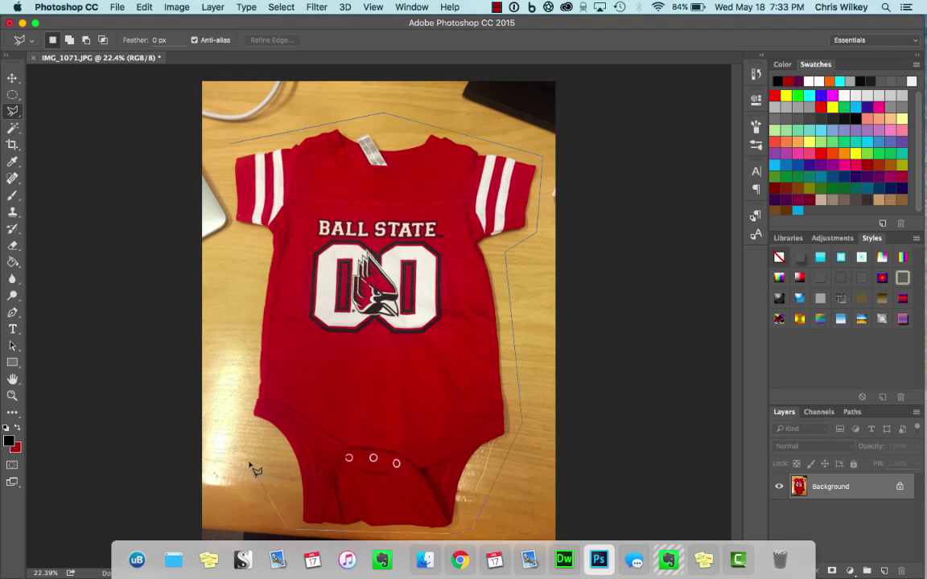
left_click(244, 420)
left_click(262, 239)
left_click(234, 237)
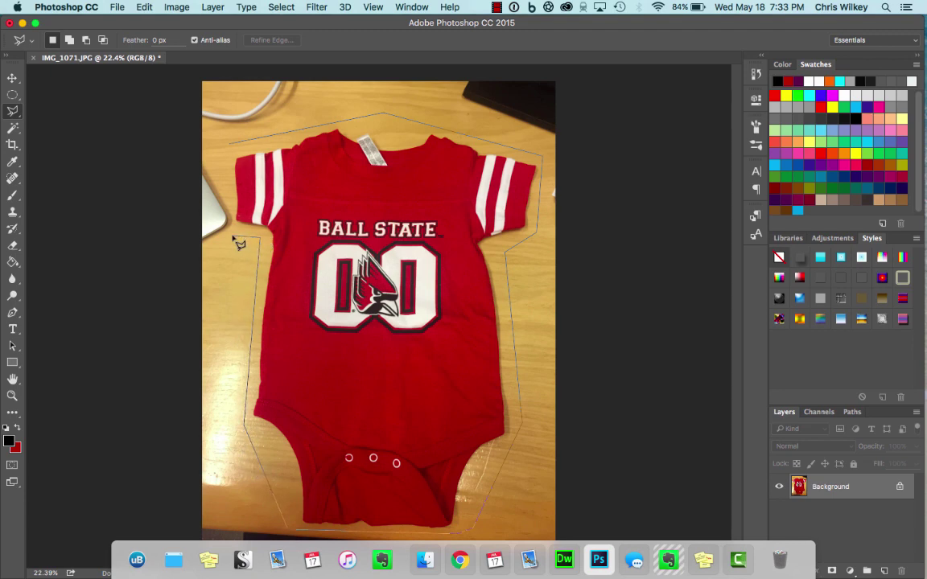
left_click(230, 145)
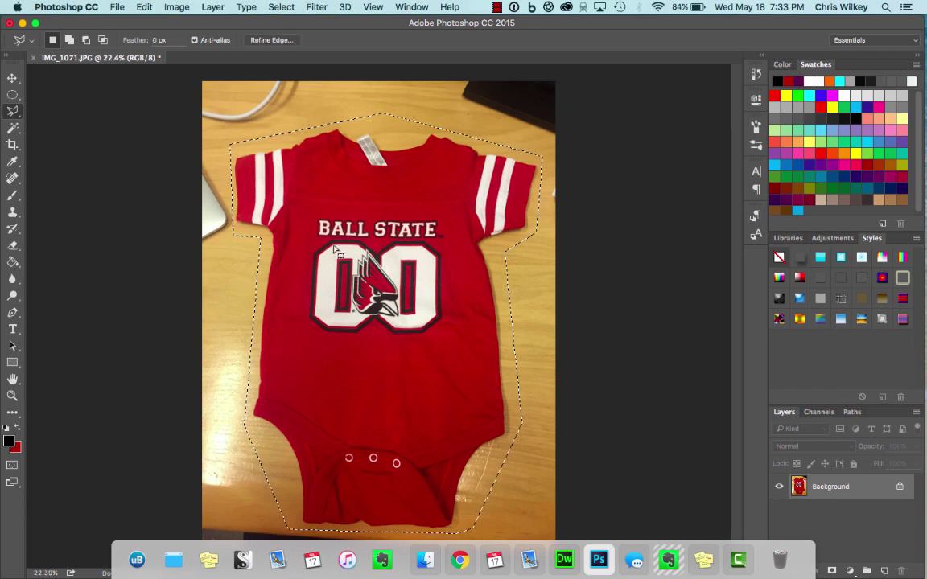
key("super+BackSpace")
key("super+d")
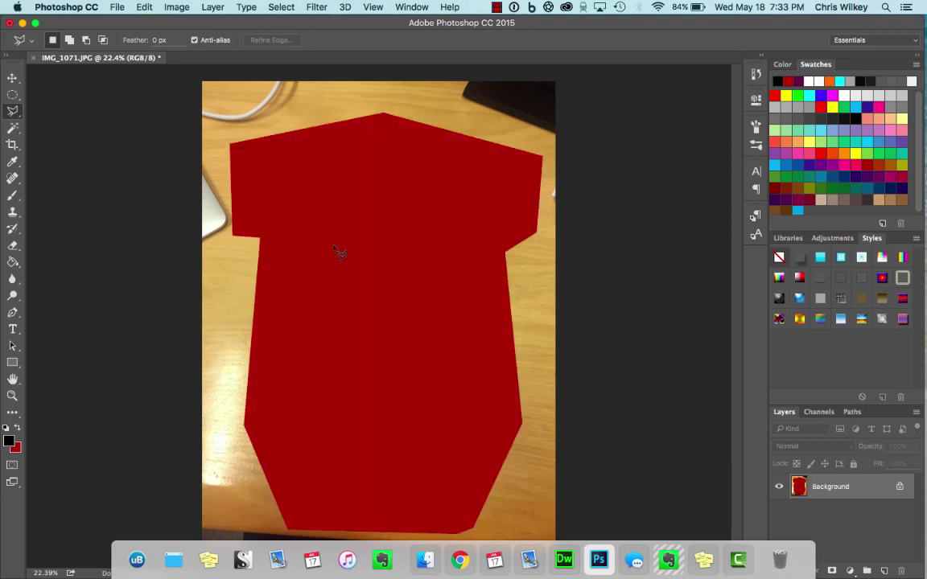
Step: Start a new transparent document with width 1200 and height 1500 pixels
left_click(118, 6)
left_click(143, 26)
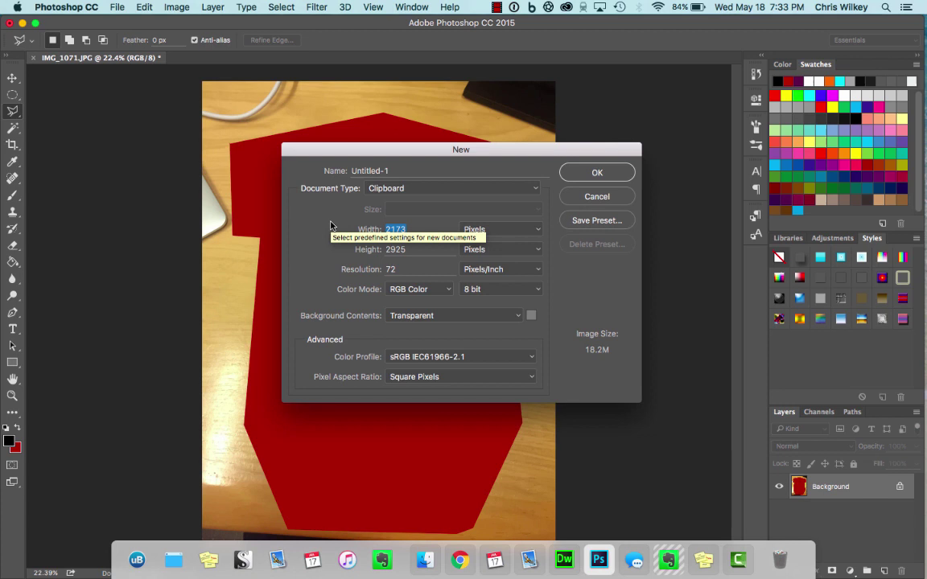
key("Tab")
type("1500")
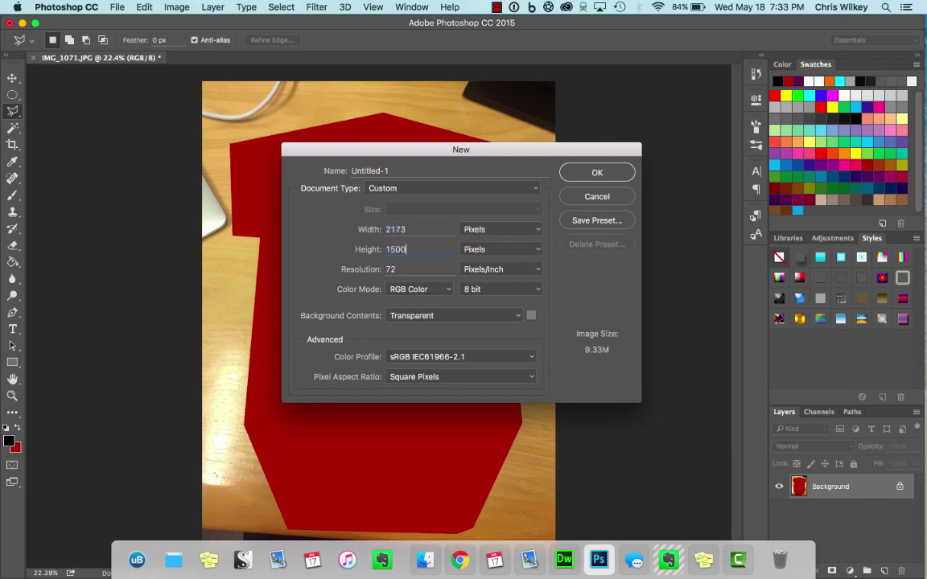
key("shift+Tab")
type("1200")
Step: Create the 1200 × 1500 document and paste the copied onesie into it
left_click(597, 173)
key("super+0")
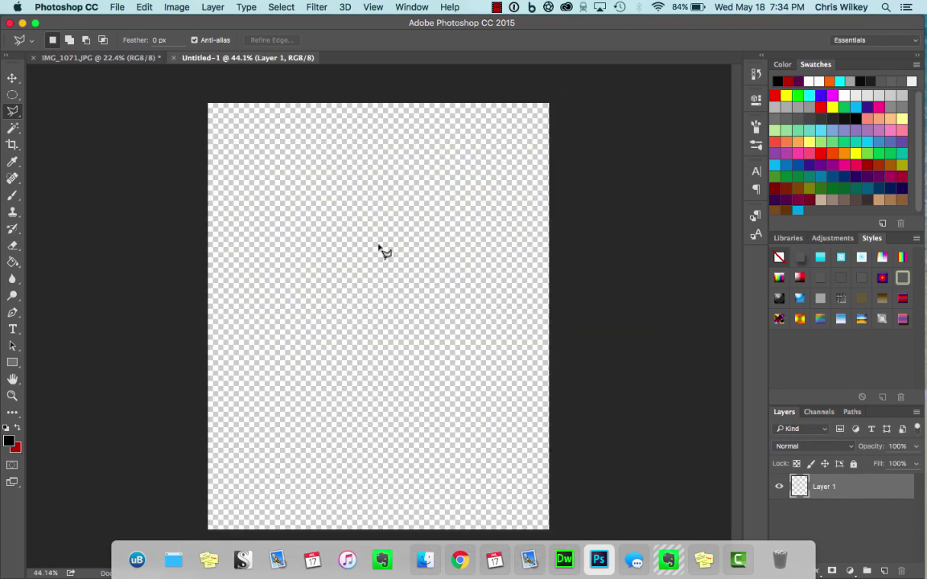
key("super+v")
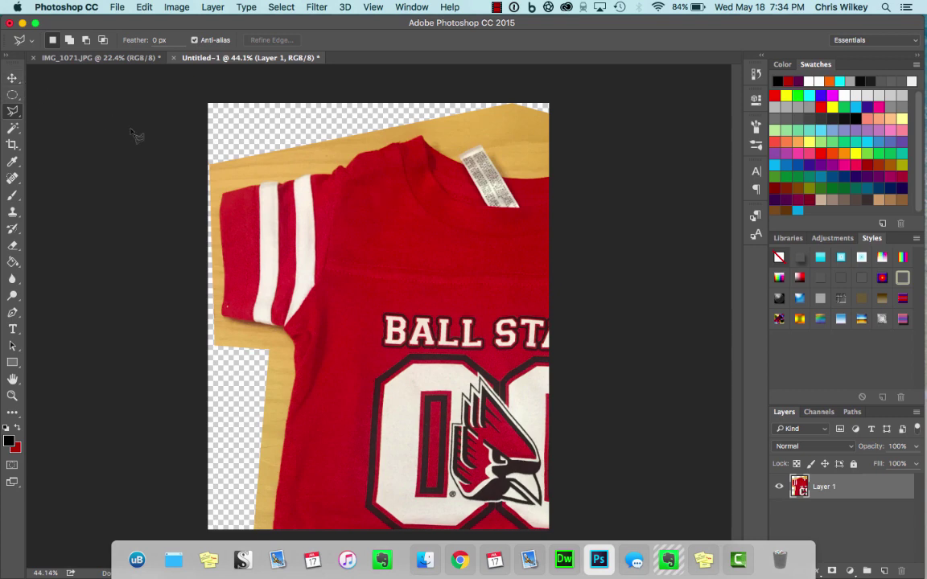
Step: Free Transform the pasted onesie down to about 50%, move it onto the canvas, and commit
key("super+t")
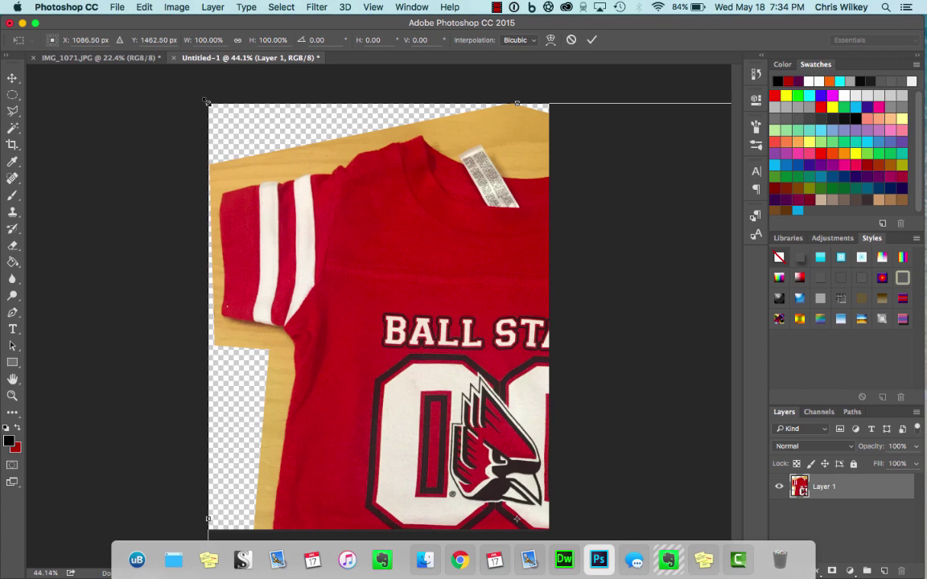
left_click_drag(207, 102, 320, 216)
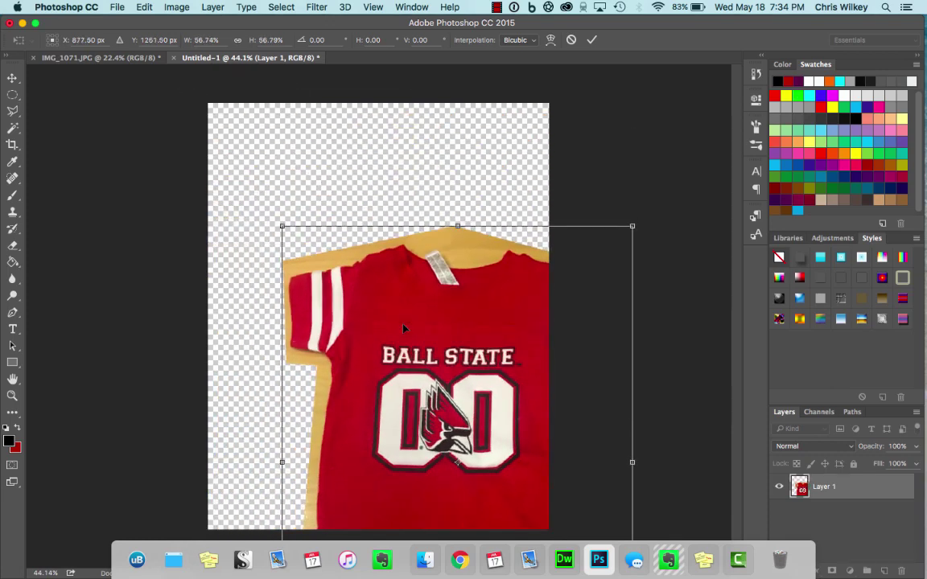
left_click_drag(403, 327, 332, 191)
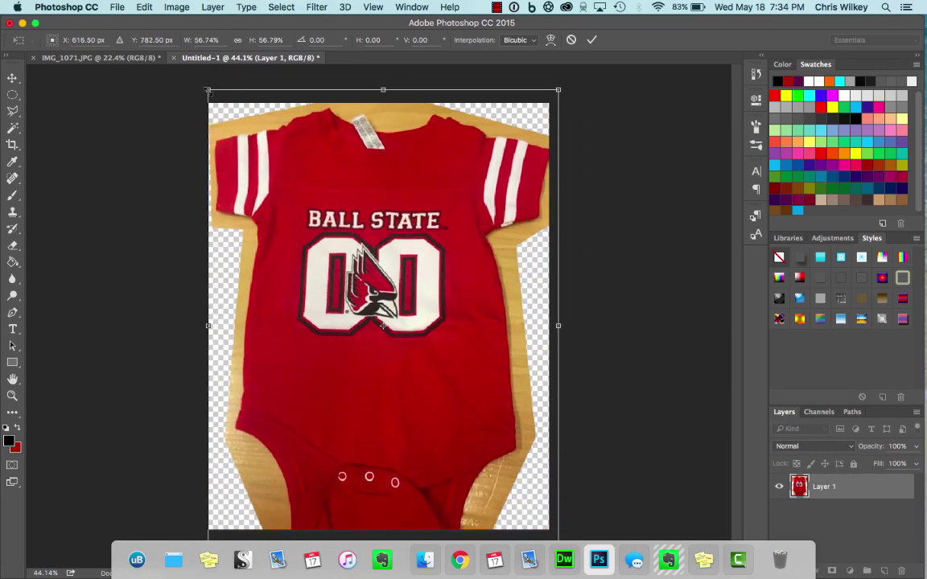
left_click_drag(209, 90, 250, 145)
mouse_move(344, 235)
left_mouse_down()
mouse_move(342, 227)
mouse_move(333, 235)
mouse_move(340, 219)
left_mouse_up()
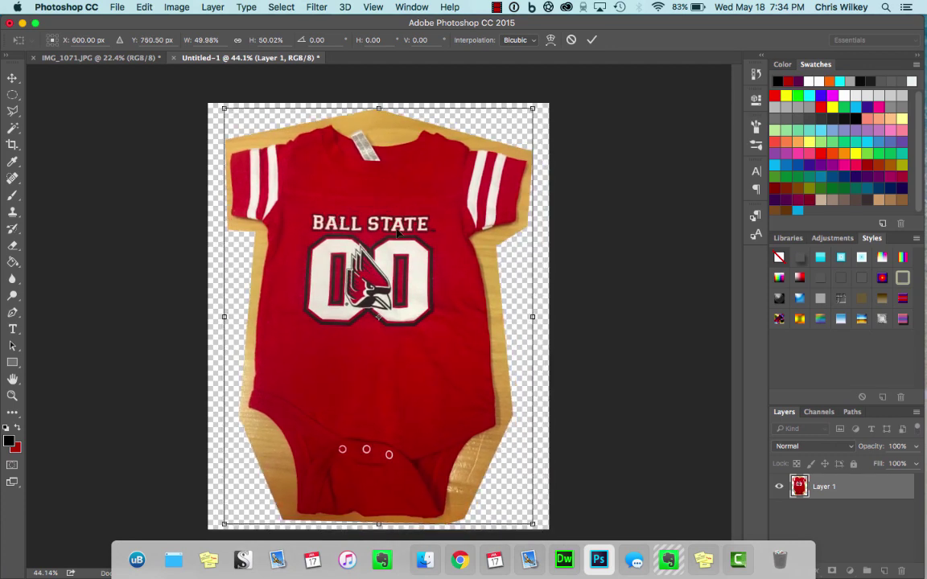
key("Return")
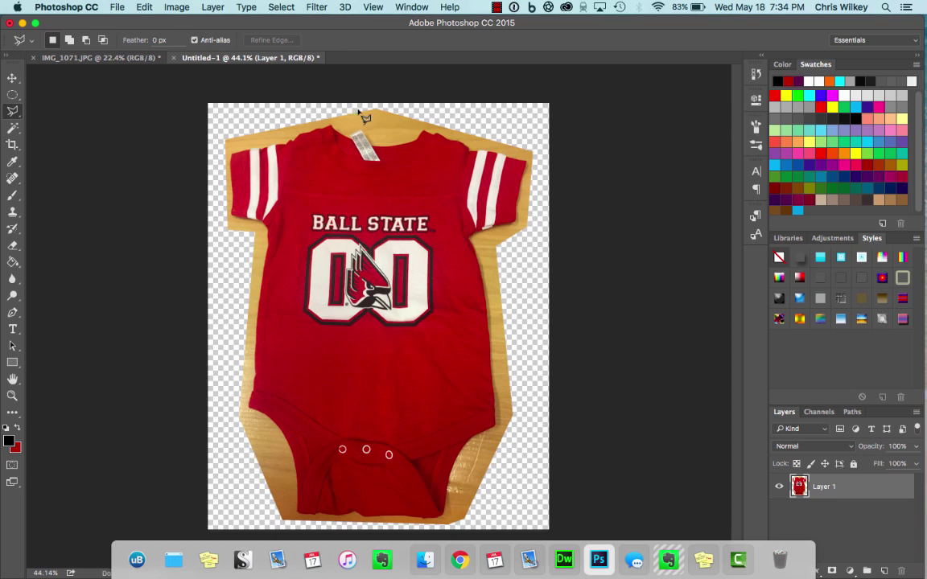
Step: Enclose the wooden strip left of the onesie in a Polygonal Lasso selection, from sleeve to lower-left corner
scroll(262, 379, "up", 3)
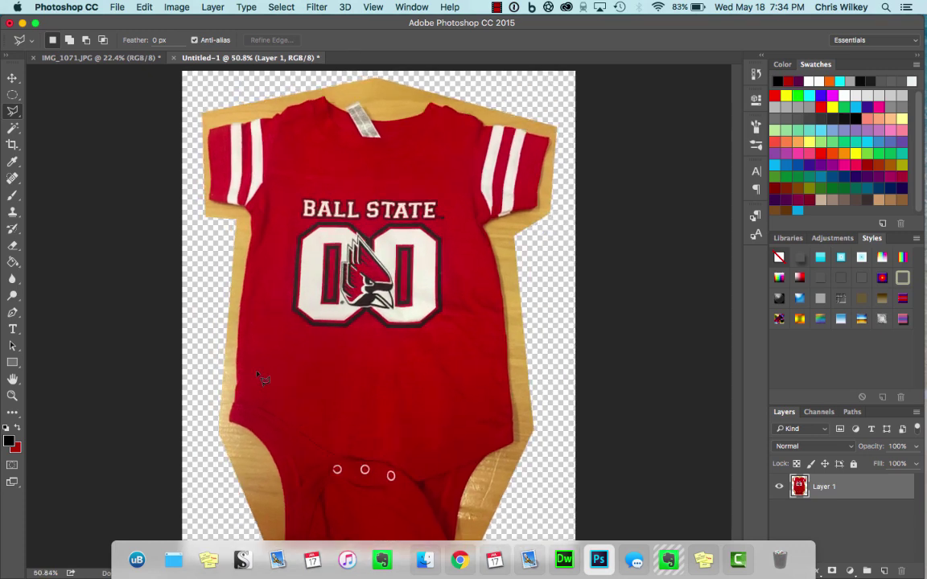
scroll(262, 379, "left", 4)
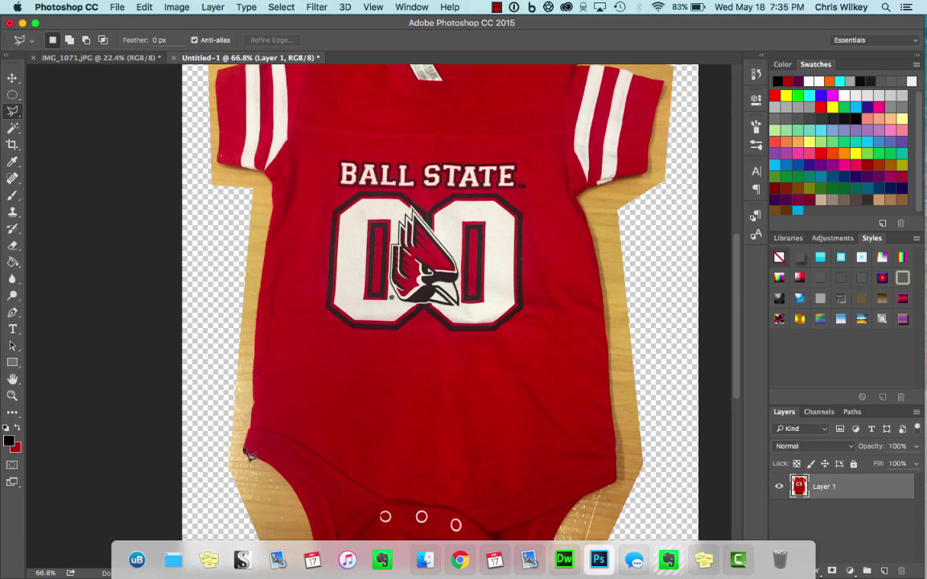
left_click(15, 112)
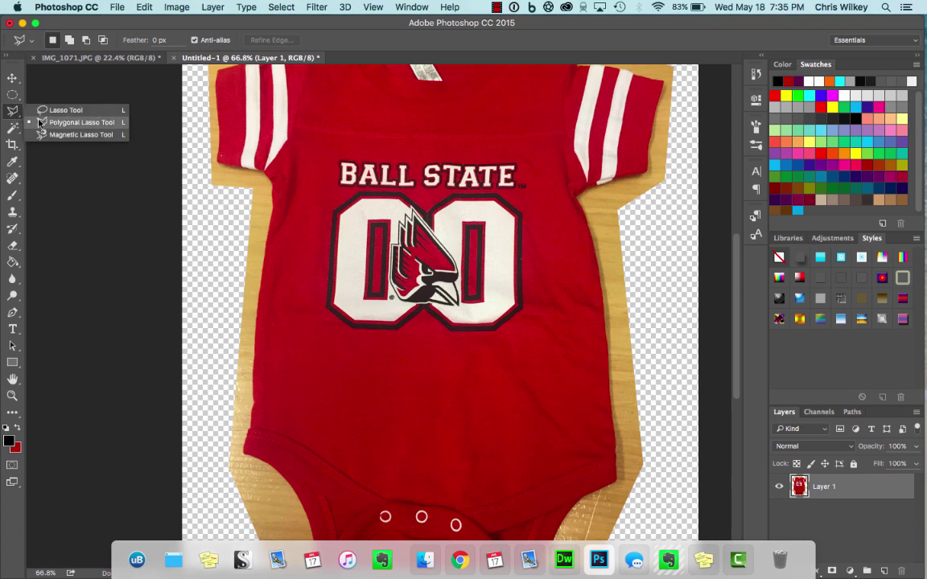
left_click(42, 121)
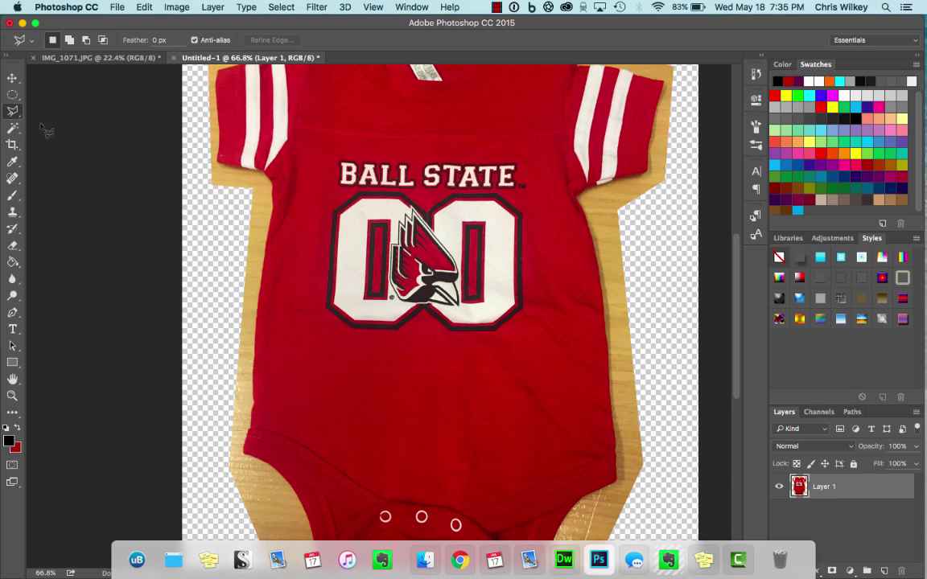
left_click(245, 454)
left_click(216, 164)
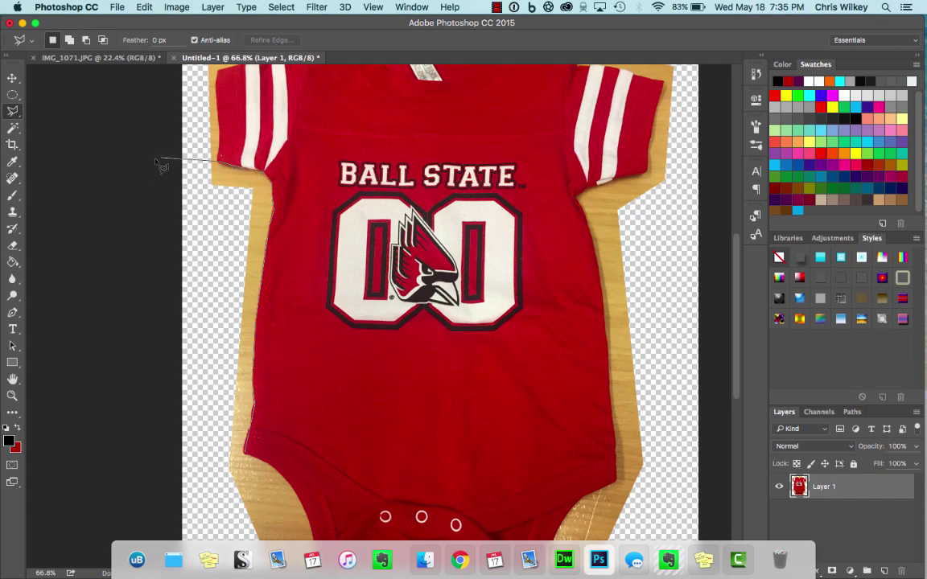
left_click(65, 193)
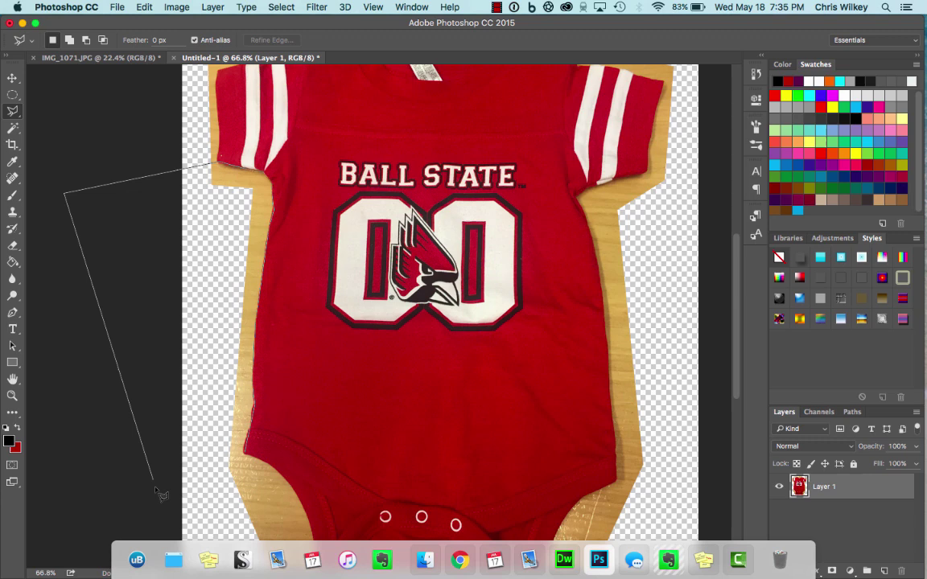
left_click(166, 519)
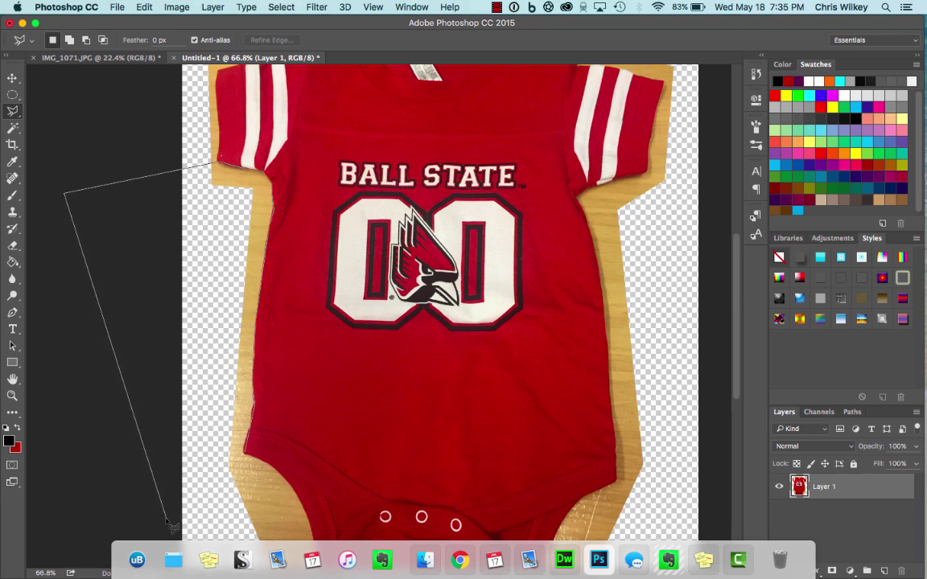
left_click(246, 456)
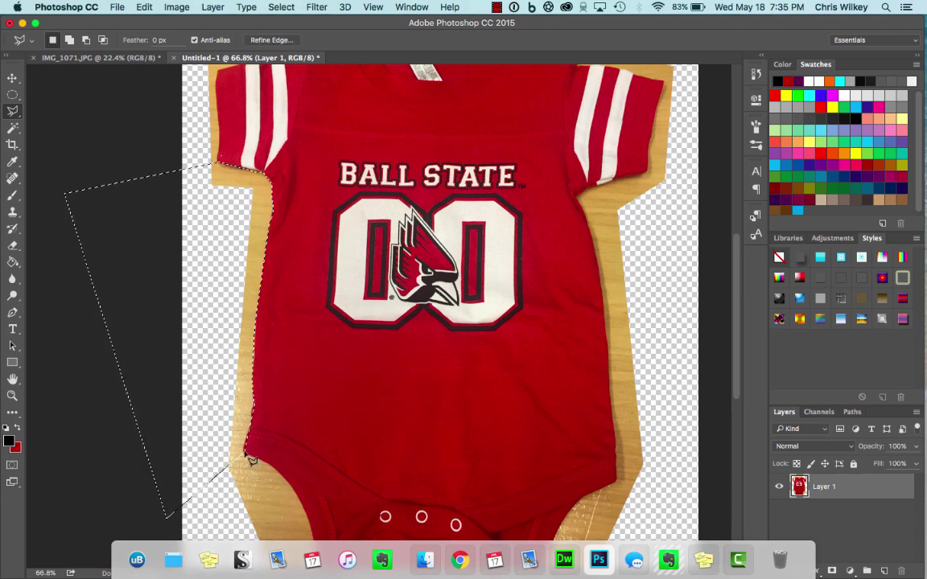
Step: Delete the selected left wood strip and deselect
key("Delete")
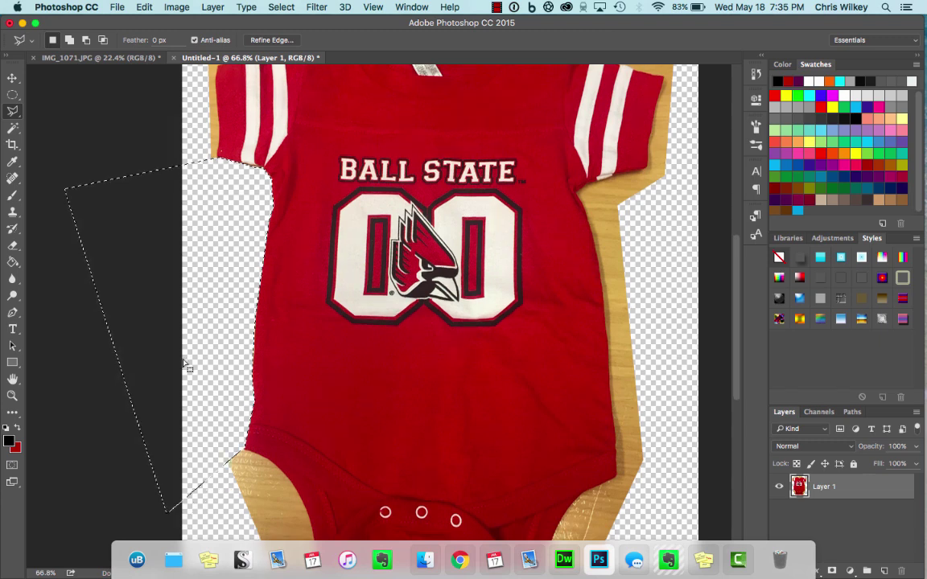
scroll(186, 366, "down", 5)
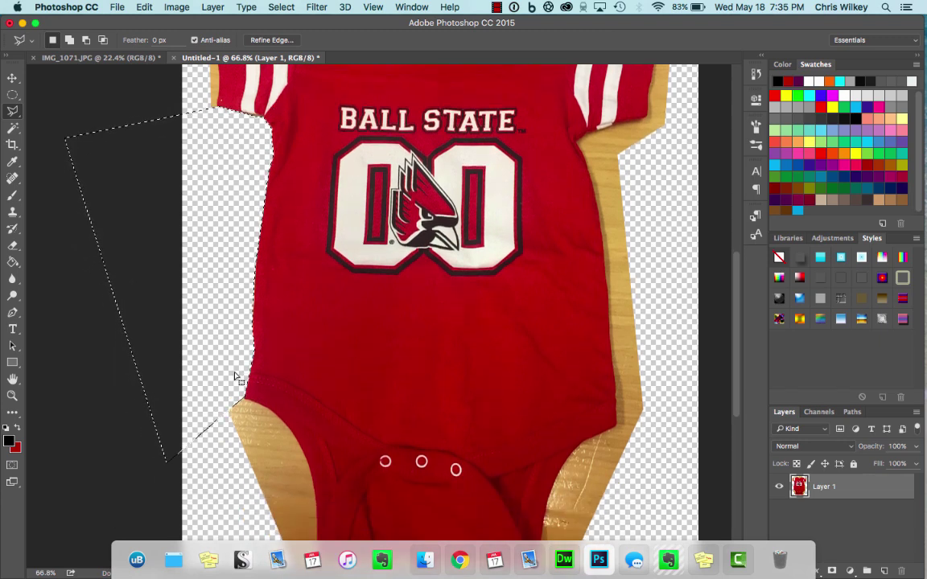
scroll(221, 326, "up", 4)
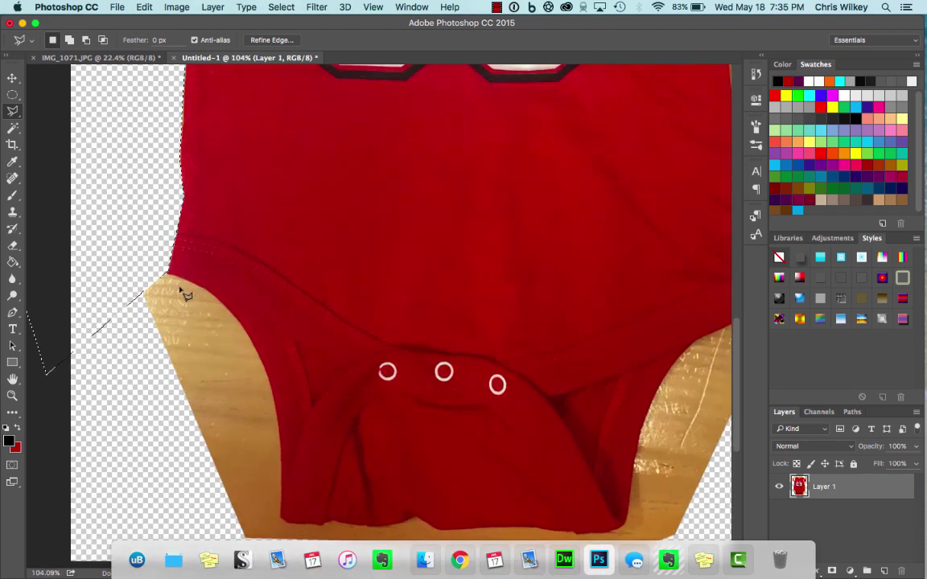
key("super+d")
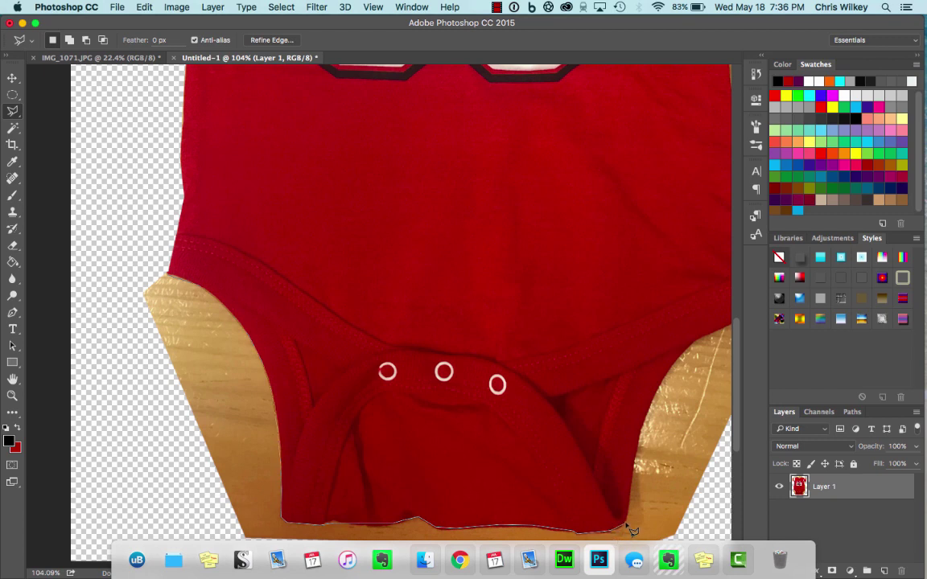
Step: Select the wood around the onesie's lower-left and bottom edge and delete it
scroll(694, 542, "down", 3)
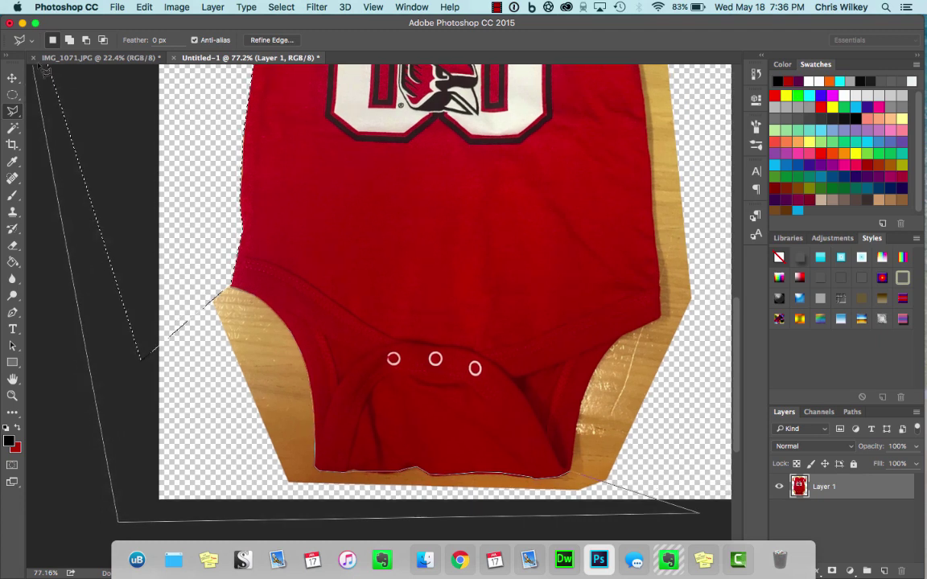
scroll(40, 144, "up", 5)
scroll(40, 145, "up", 3)
scroll(40, 145, "left", 2)
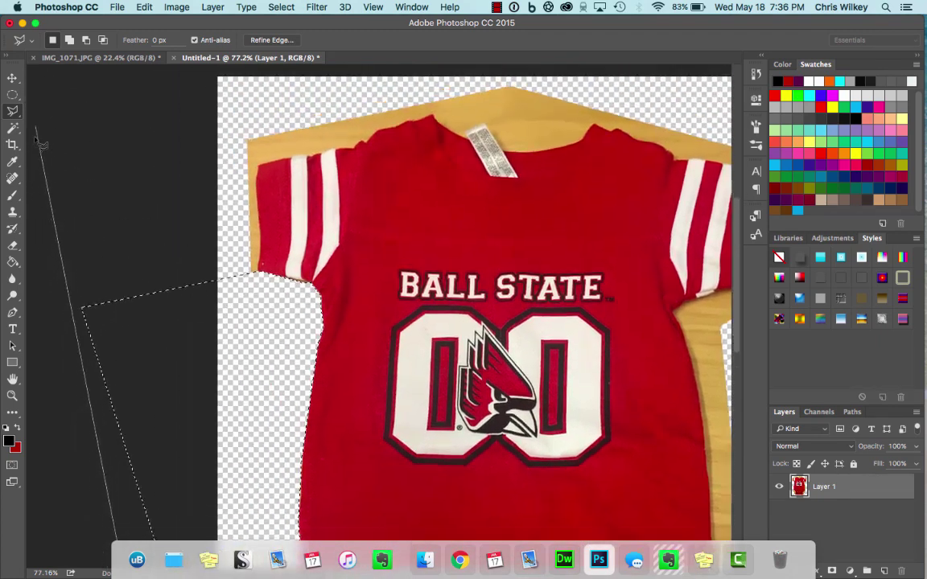
scroll(293, 302, "down", 10)
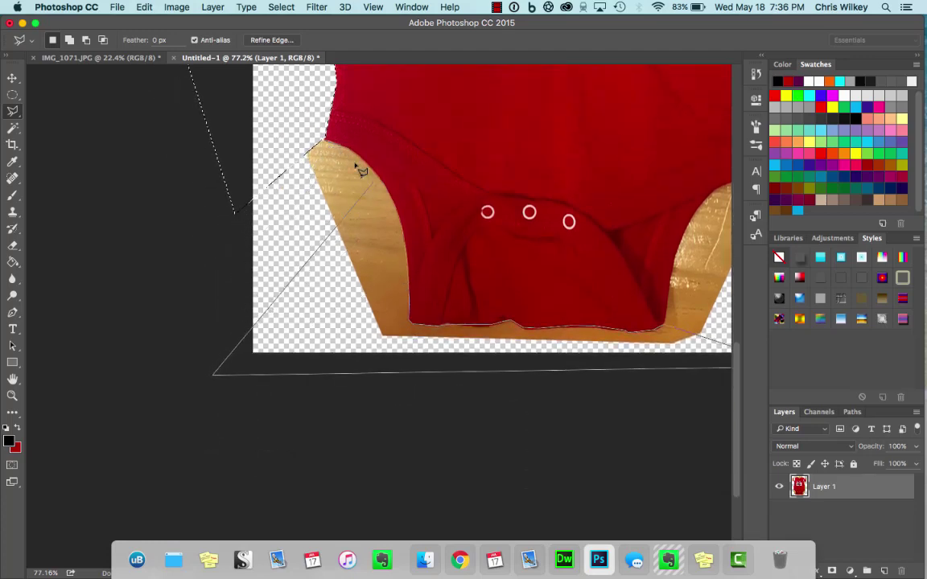
left_click(325, 144)
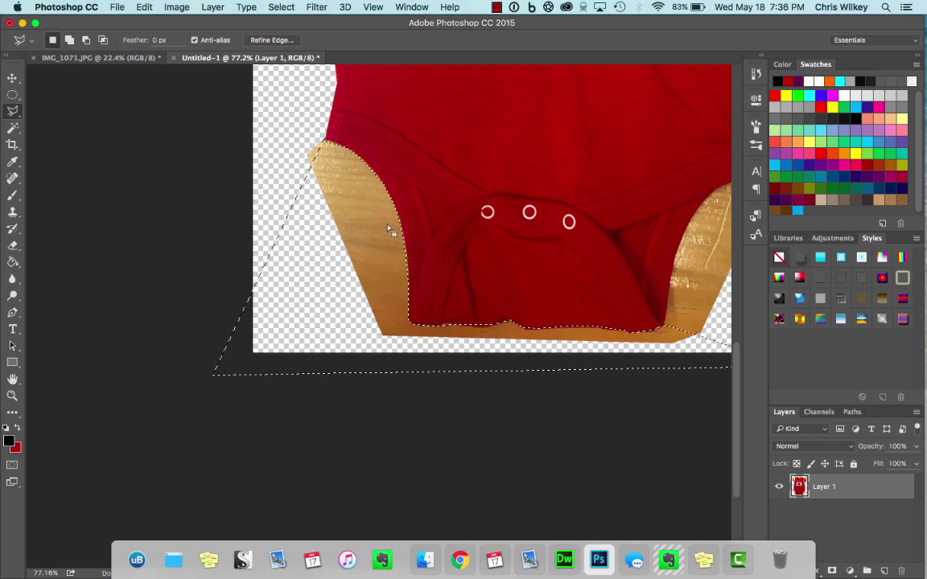
scroll(321, 249, "right", 4)
scroll(321, 249, "up", 3)
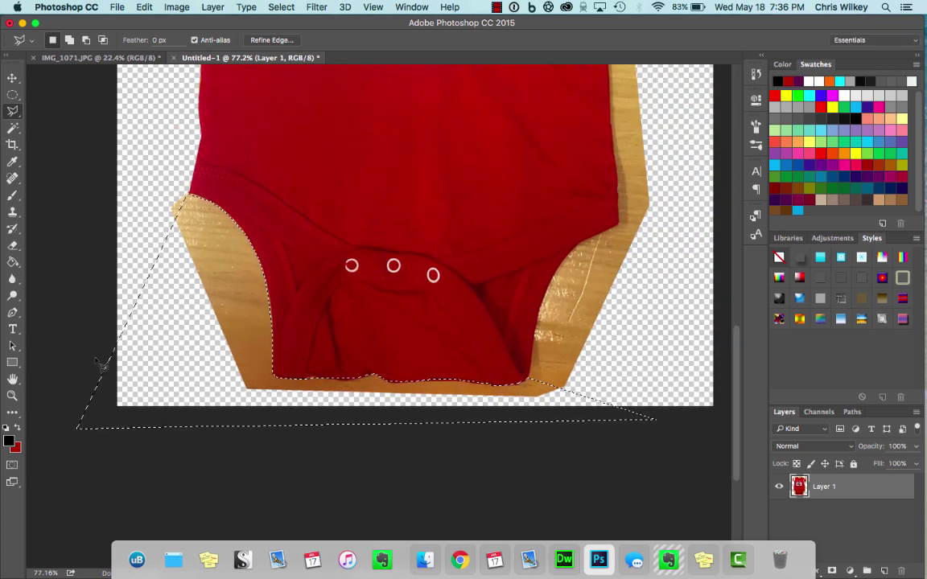
key("Delete")
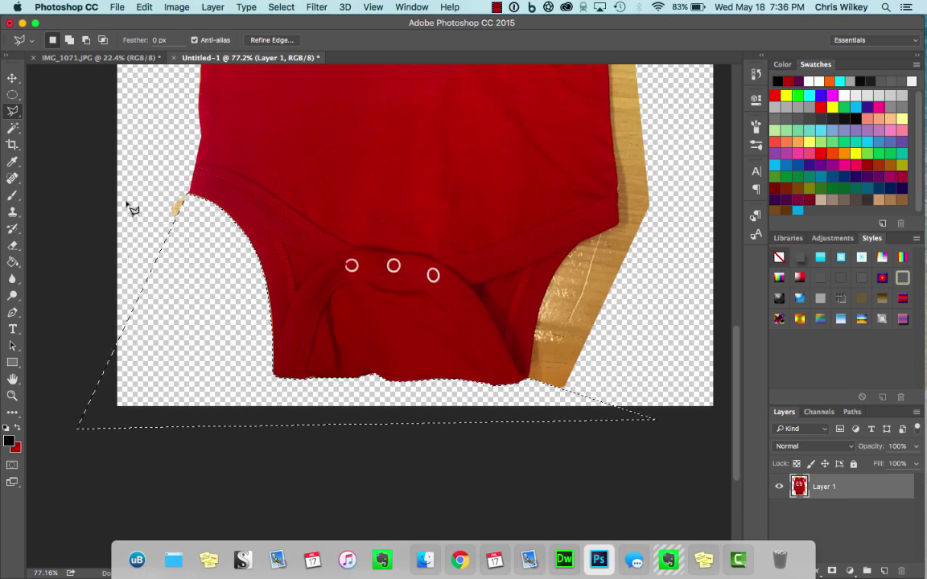
scroll(183, 230, "up", 5)
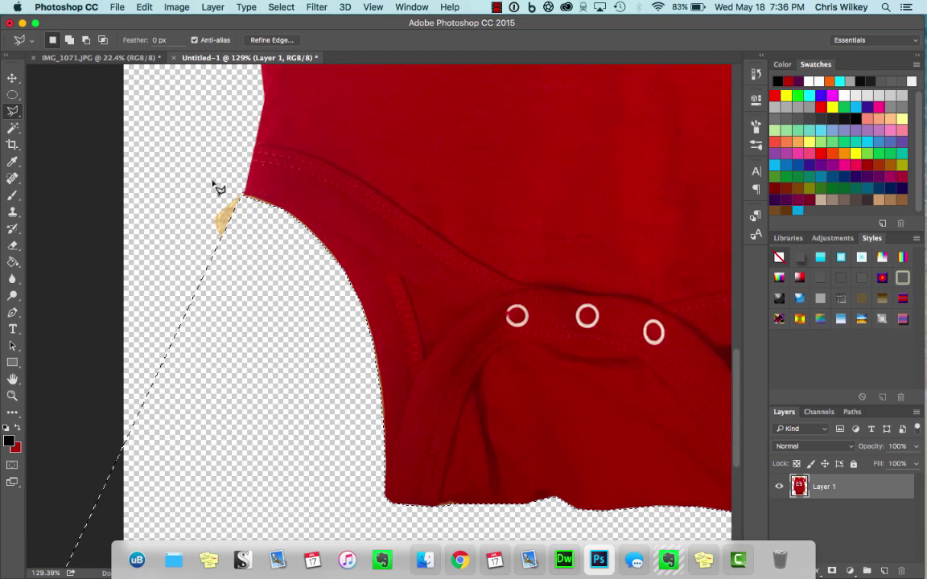
left_click(212, 180)
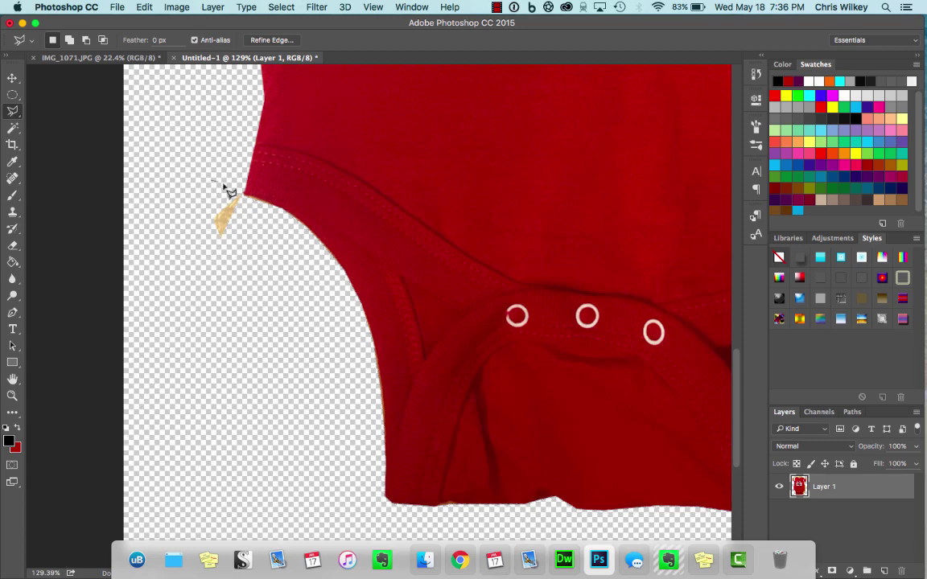
left_click(268, 206)
left_click(209, 271)
left_click(213, 183)
key("Delete")
scroll(235, 234, "down", 2)
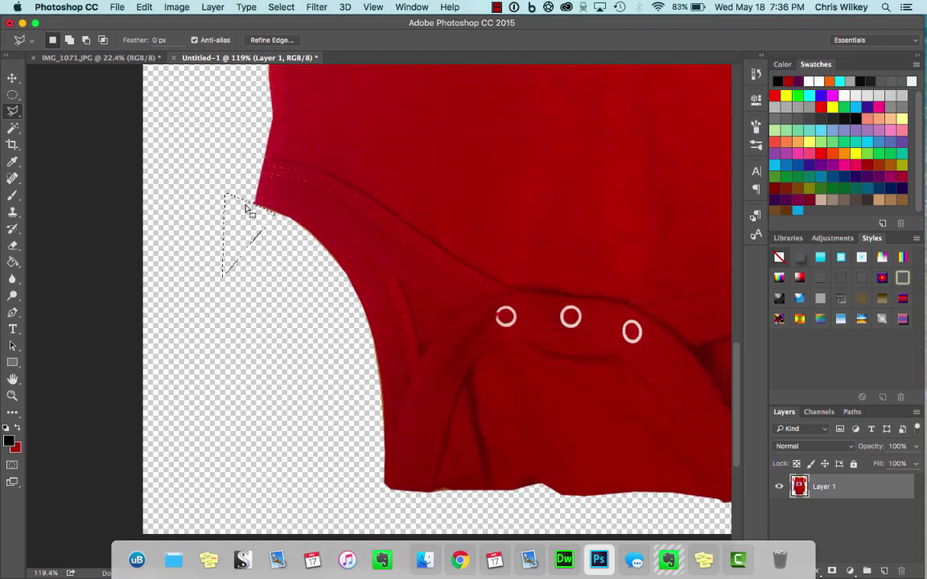
scroll(247, 207, "down", 4)
scroll(249, 211, "right", 5)
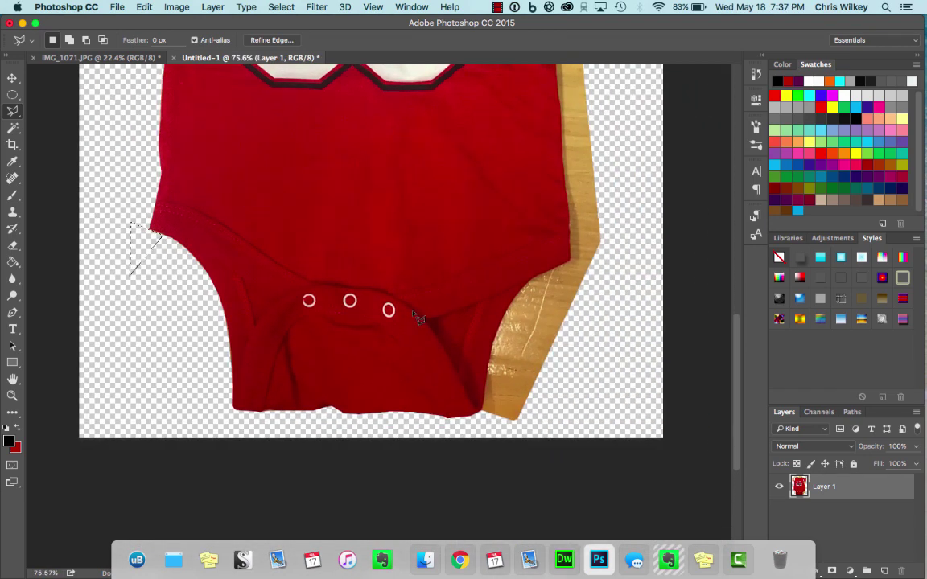
Step: Drop the stray selection and trace a new outline up the onesie's right edge and neckline
key("super+d")
left_click(541, 275)
scroll(577, 264, "up", 3)
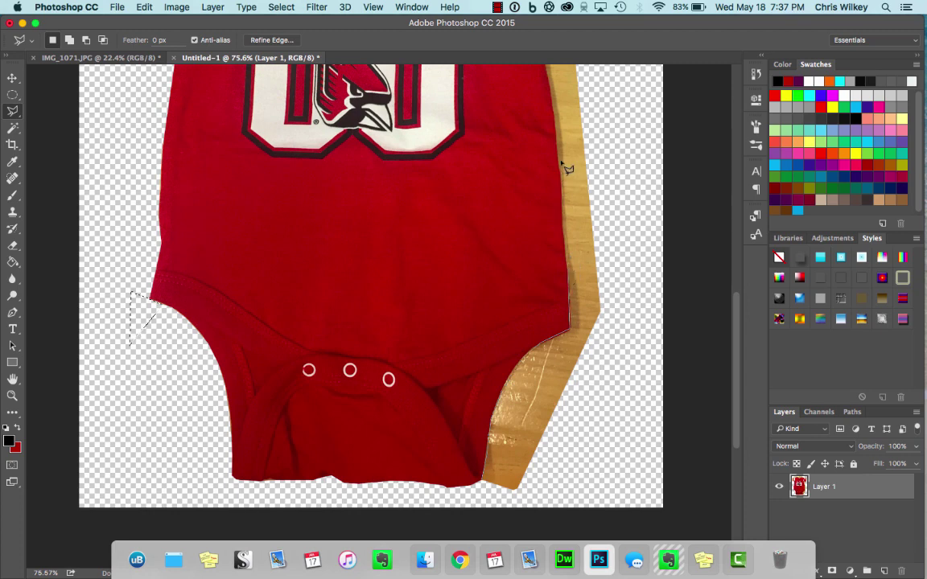
scroll(564, 164, "up", 5)
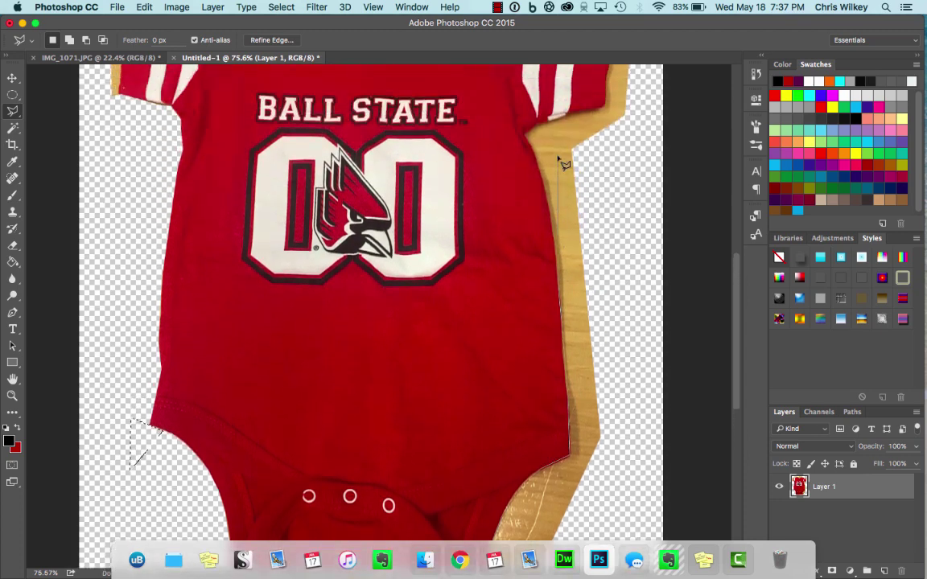
mouse_move(548, 211)
left_mouse_down()
mouse_move(528, 132)
mouse_move(602, 106)
mouse_move(610, 136)
mouse_move(617, 121)
mouse_move(568, 102)
mouse_move(528, 105)
mouse_move(513, 94)
mouse_move(533, 109)
mouse_move(450, 74)
mouse_move(413, 91)
mouse_move(427, 96)
mouse_move(388, 97)
left_mouse_up()
scroll(609, 115, "up", 5)
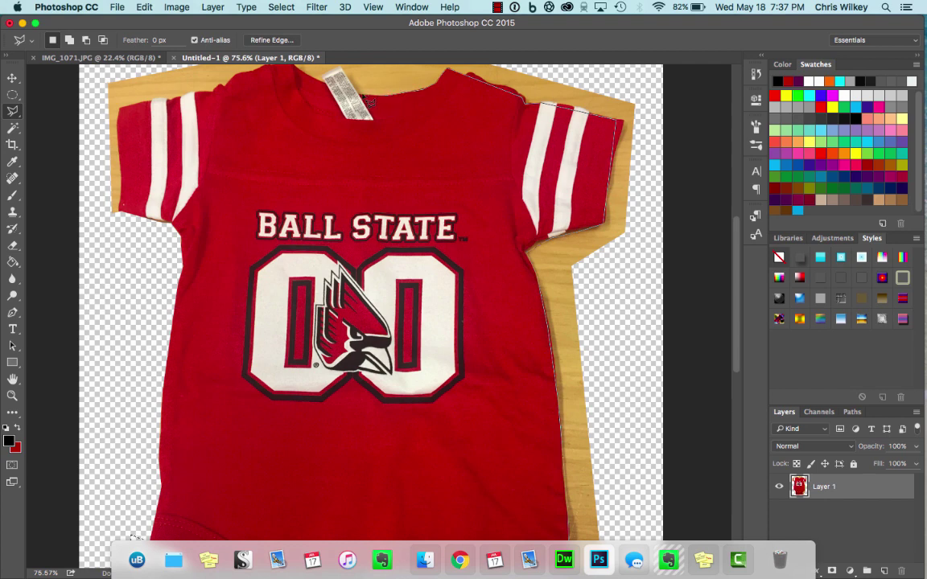
mouse_move(366, 100)
left_mouse_down()
mouse_move(294, 68)
mouse_move(290, 158)
mouse_move(289, 117)
mouse_move(253, 124)
mouse_move(264, 126)
mouse_move(230, 147)
left_mouse_up()
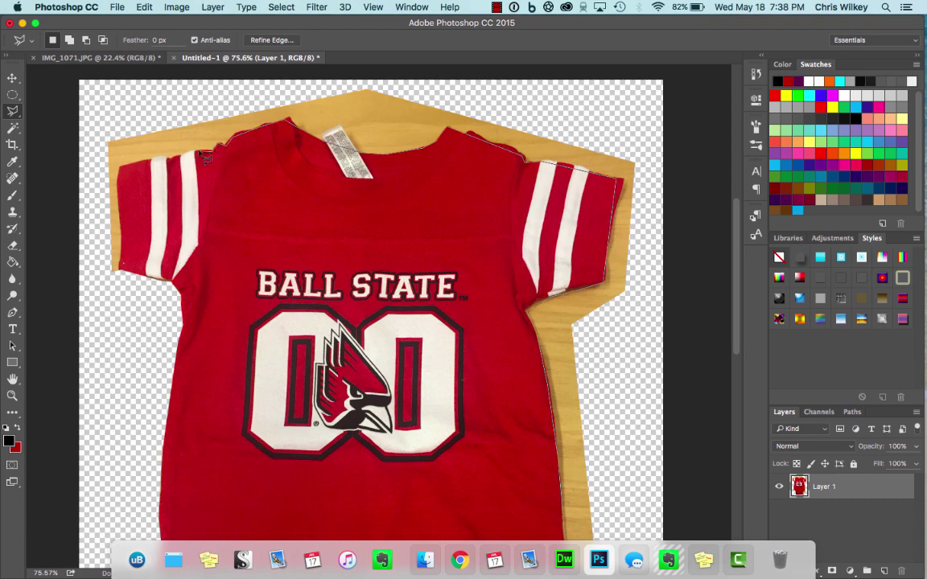
Step: Extend the outline past the left shoulder and canvas's right corners, closing it at the hem
left_click_drag(201, 155, 124, 168)
mouse_move(129, 228)
left_mouse_down()
mouse_move(124, 274)
mouse_move(84, 283)
mouse_move(107, 85)
mouse_move(98, 90)
left_mouse_up()
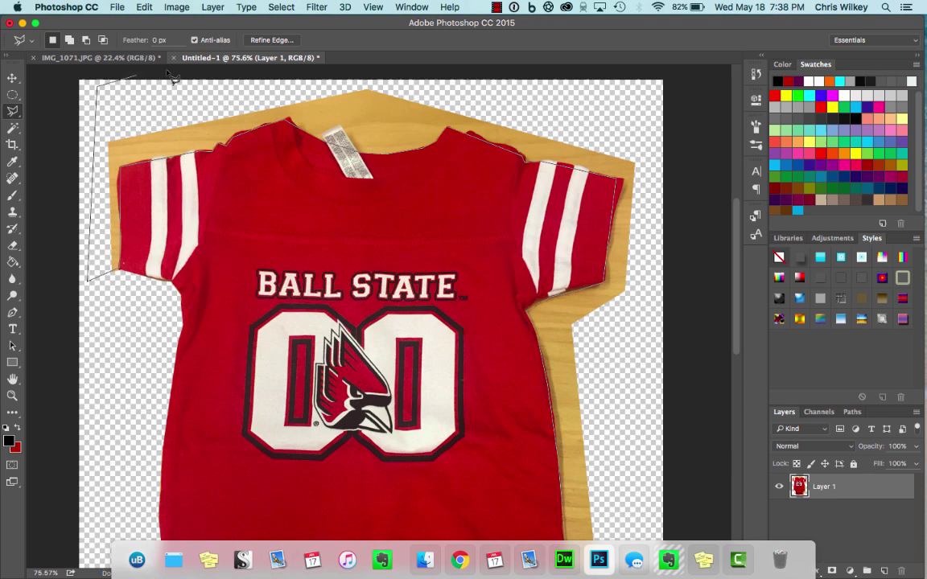
scroll(171, 76, "up", 1)
left_click(334, 78)
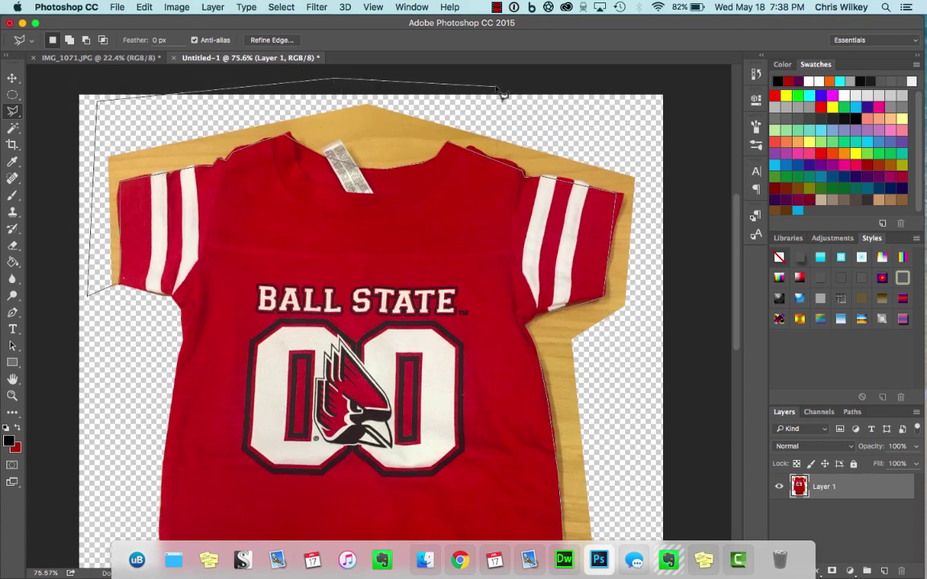
left_click(682, 117)
scroll(709, 441, "down", 10)
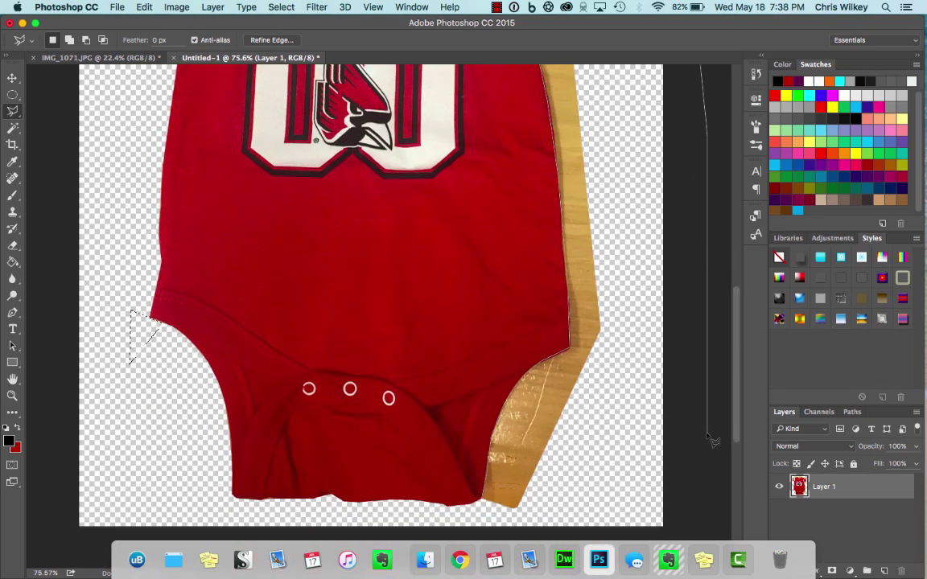
scroll(712, 440, "down", 2)
left_click(688, 471)
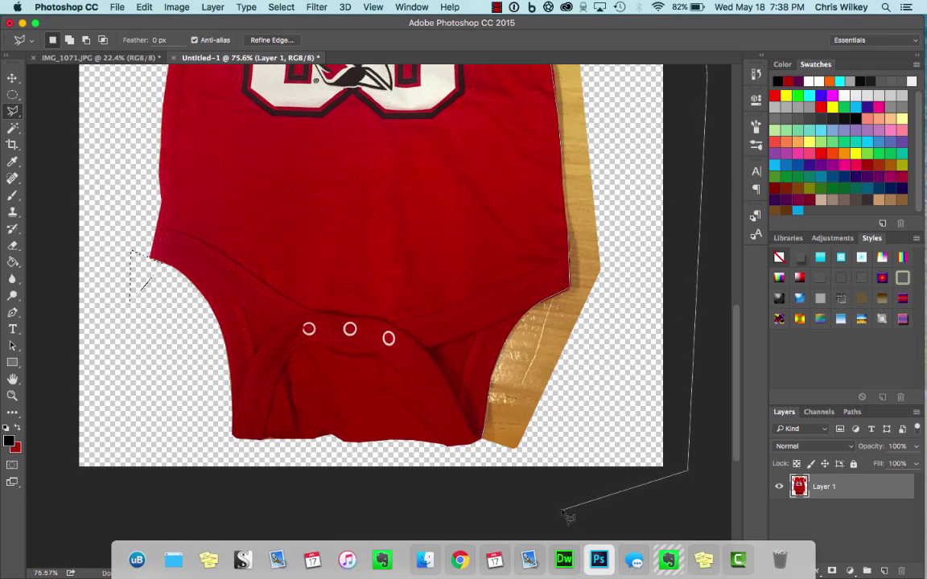
left_click(554, 508)
left_click(483, 440)
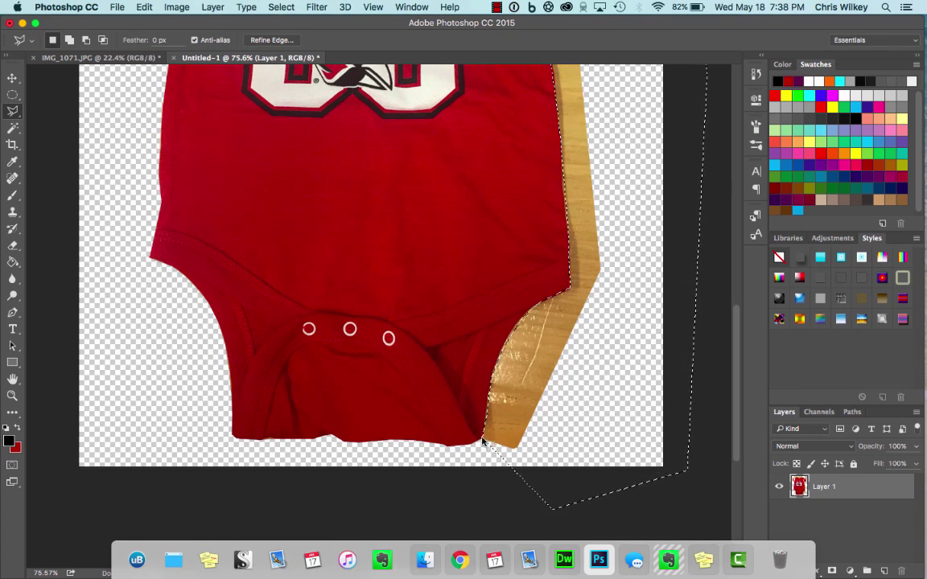
Step: Deselect, dismiss the 'No pixels were selected' warning, and zoom out to 39%
scroll(533, 387, "down", 3, "alt")
scroll(533, 389, "up", 10)
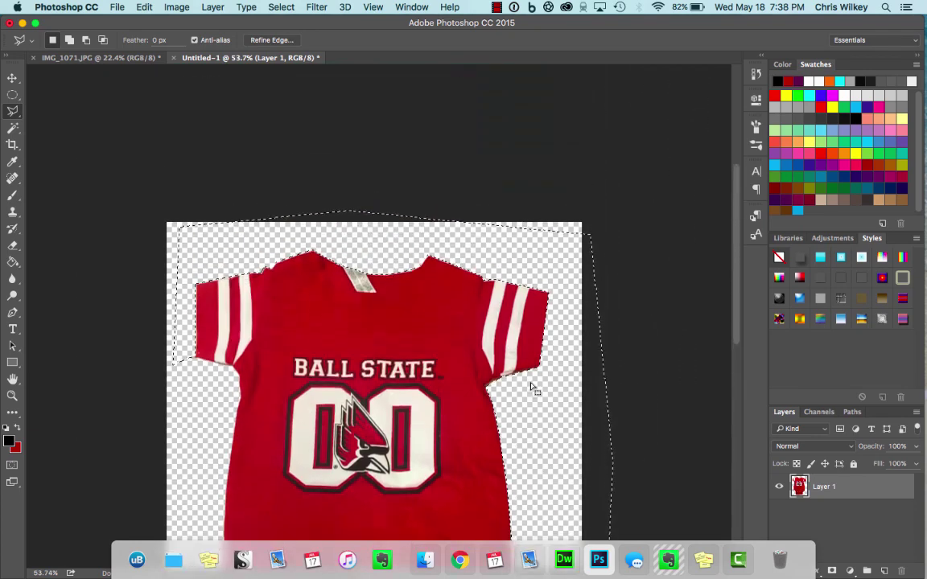
scroll(532, 387, "up", 2, "alt")
scroll(532, 387, "down", 3, "alt")
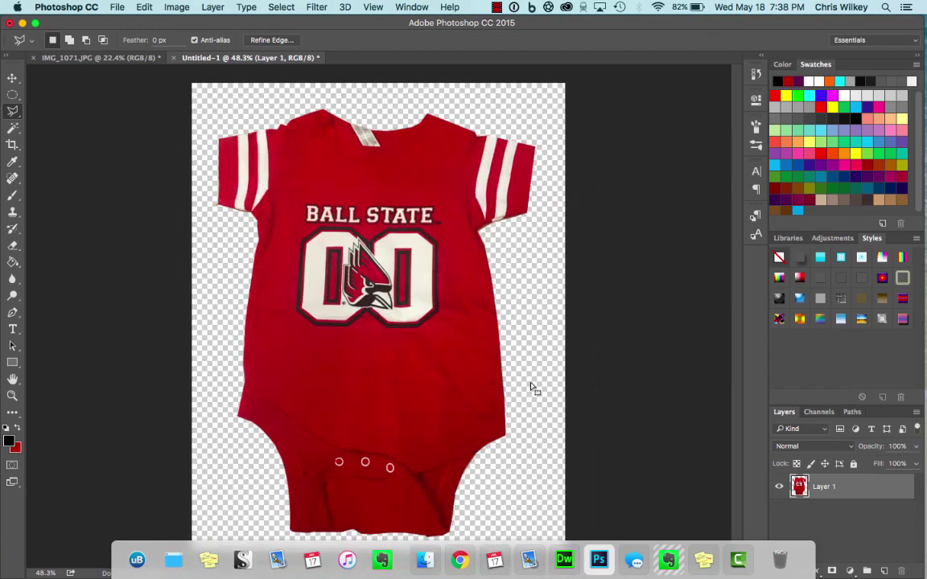
left_click(657, 344)
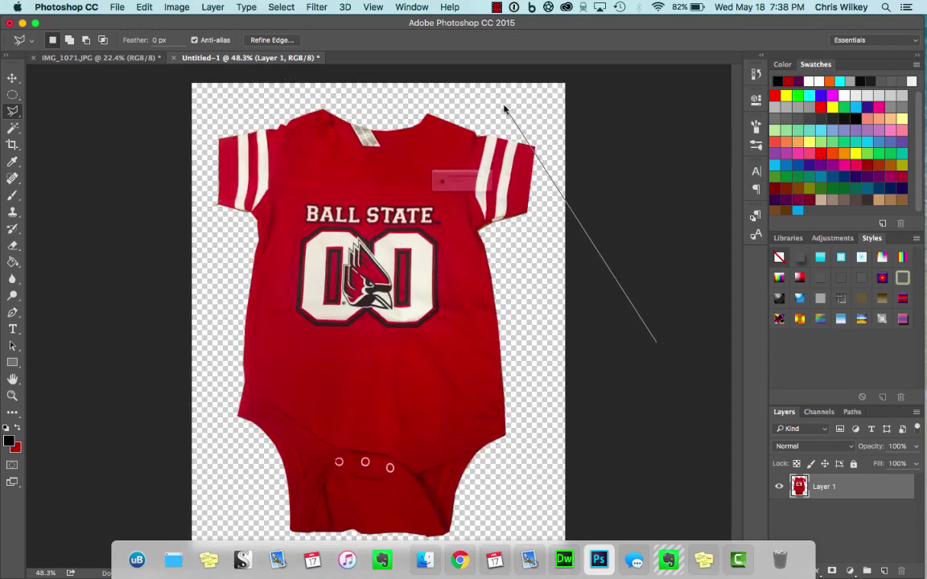
double_click(504, 109)
left_click(559, 212)
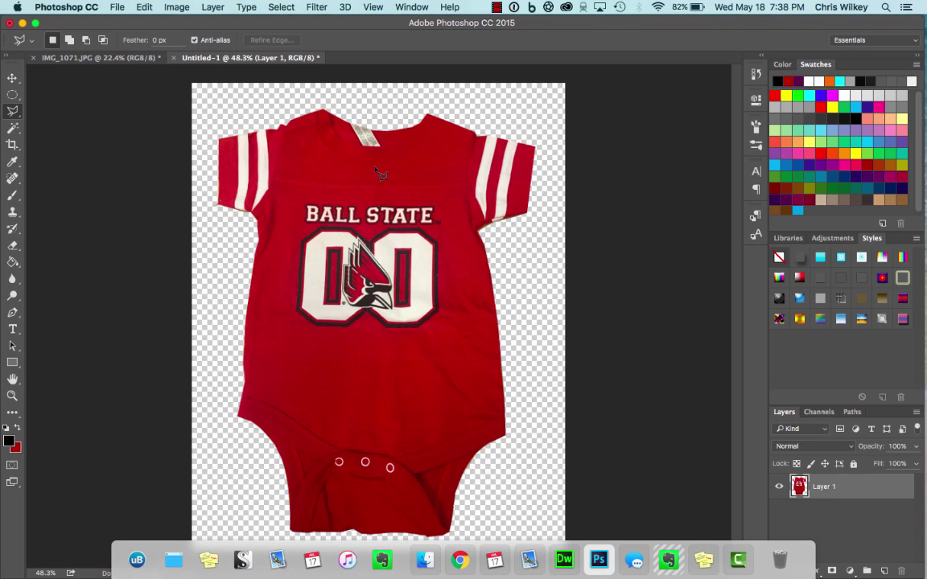
scroll(433, 240, "down", 1, "alt")
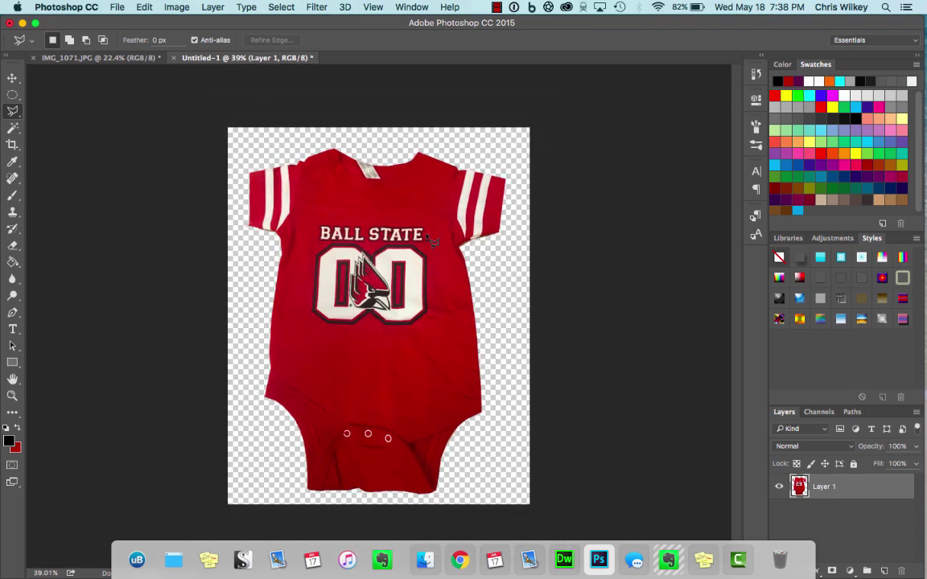
left_click(117, 8)
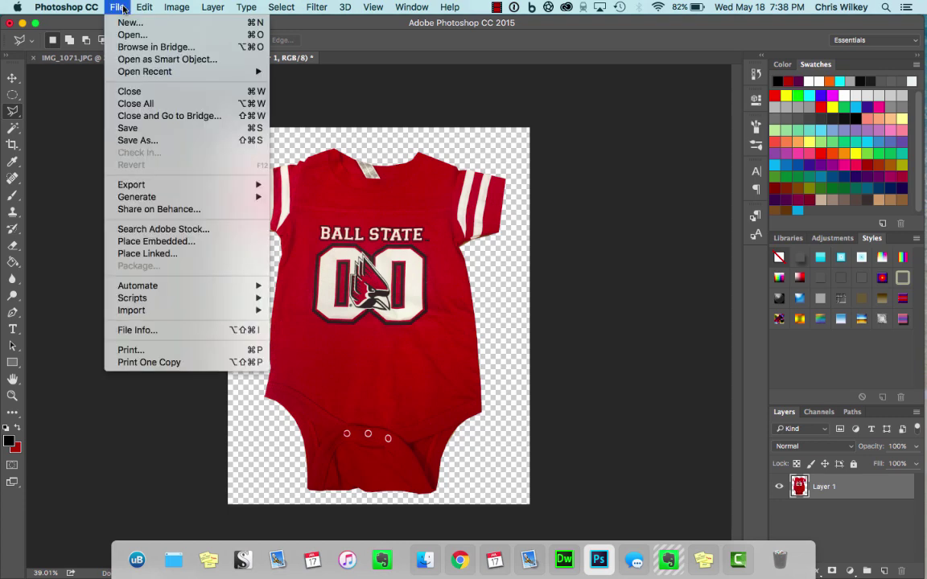
left_click(187, 141)
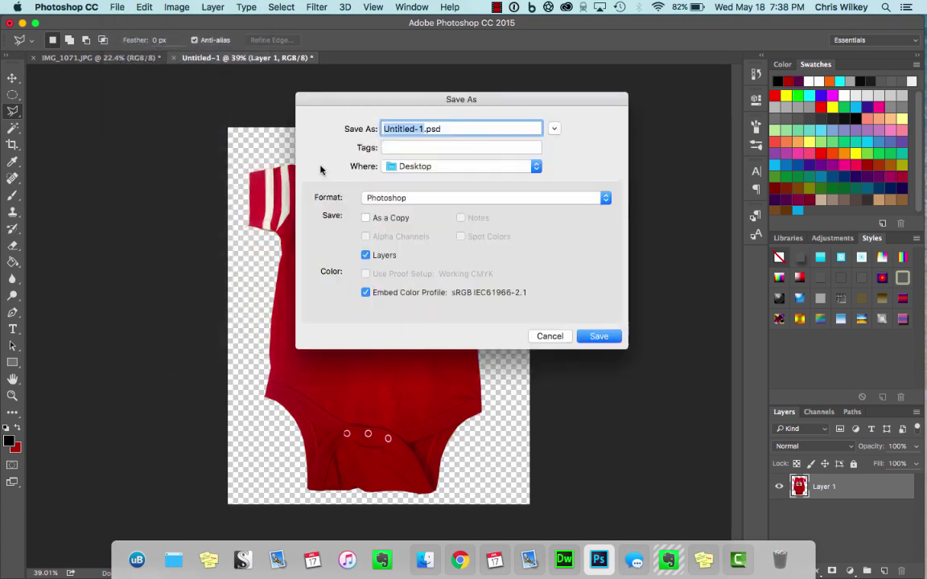
type("Onsie")
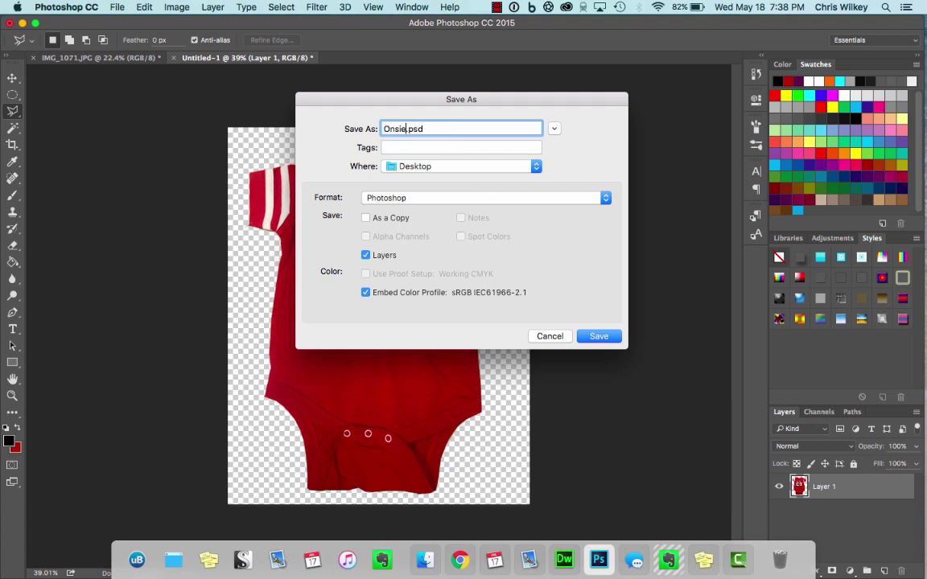
key("BackSpace")
key("BackSpace")
key("BackSpace")
type("esie")
left_click(394, 197)
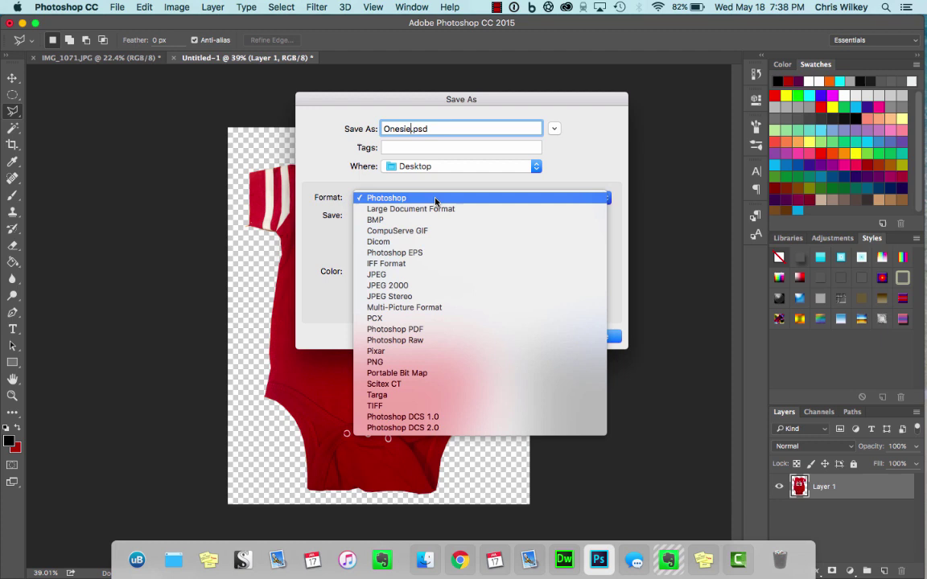
left_click(411, 271)
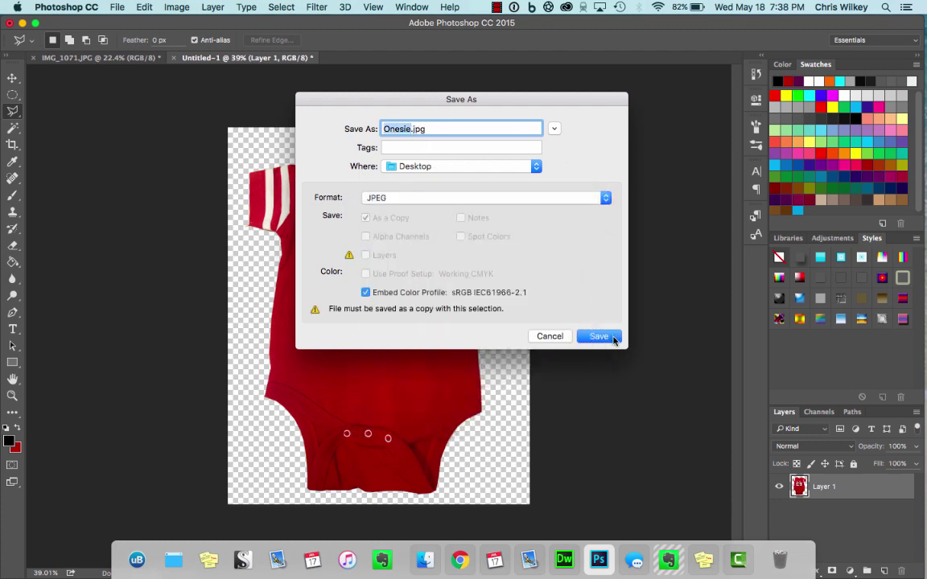
left_click(599, 336)
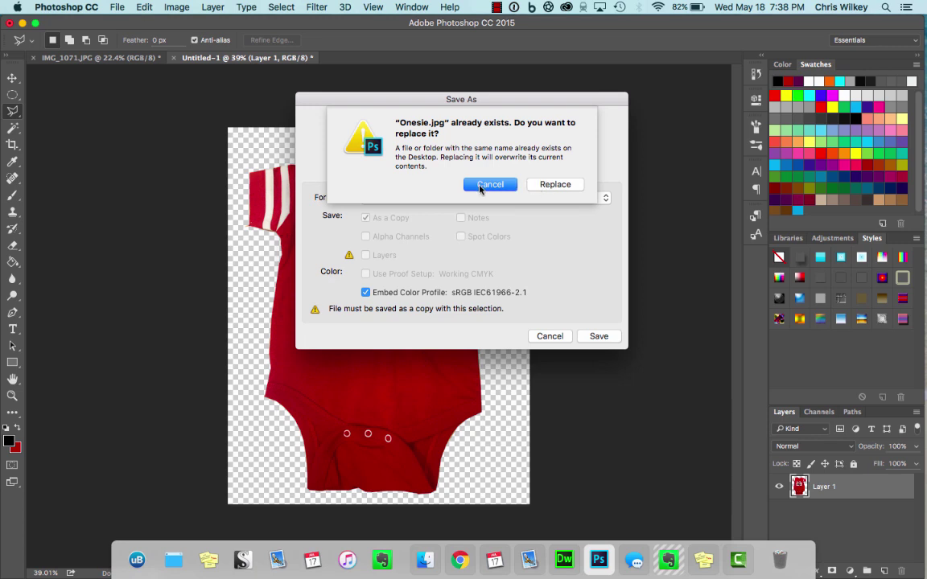
left_click(480, 187)
left_click(550, 336)
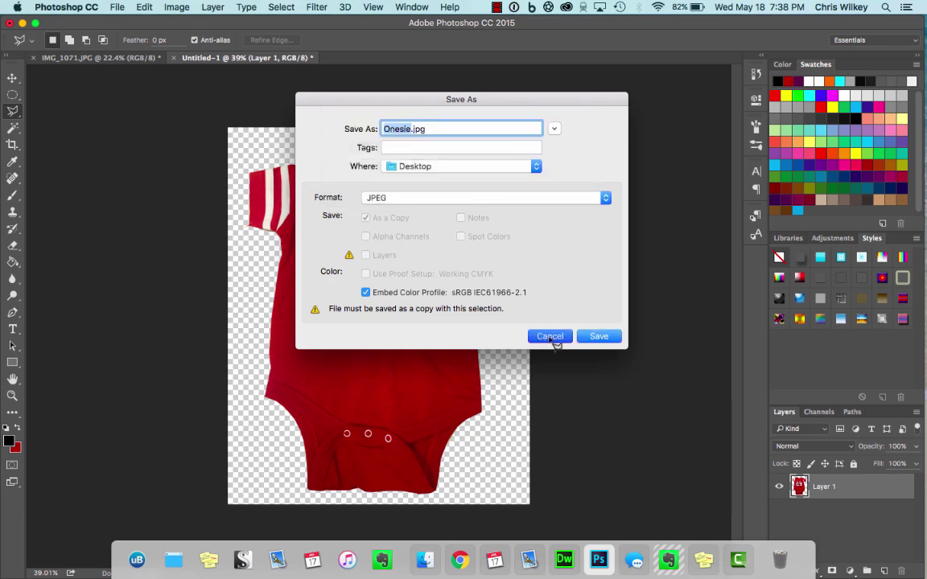
Step: Open Onesie.jpg from the Desktop and fit it to the window
left_click(117, 7)
left_click(133, 37)
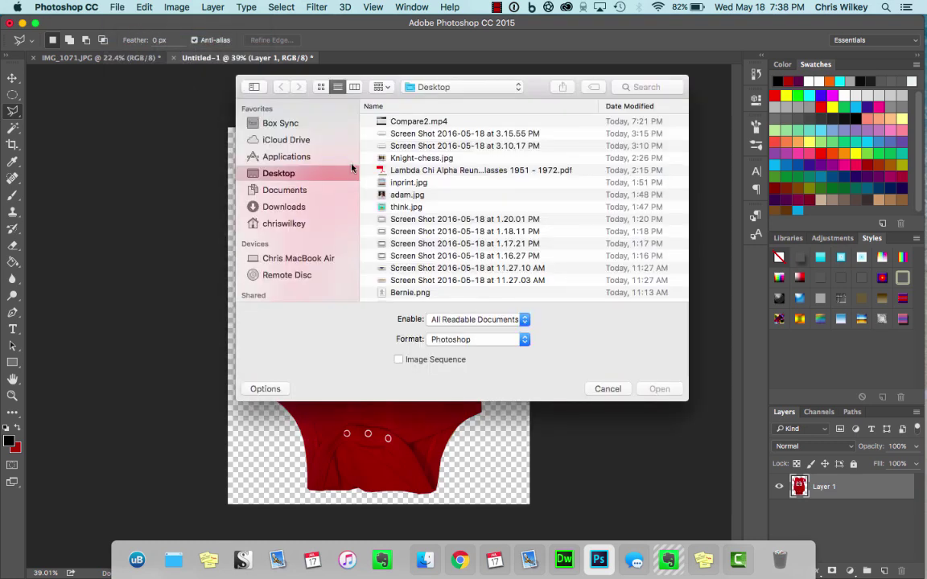
scroll(392, 212, "down", 3)
scroll(392, 211, "down", 10)
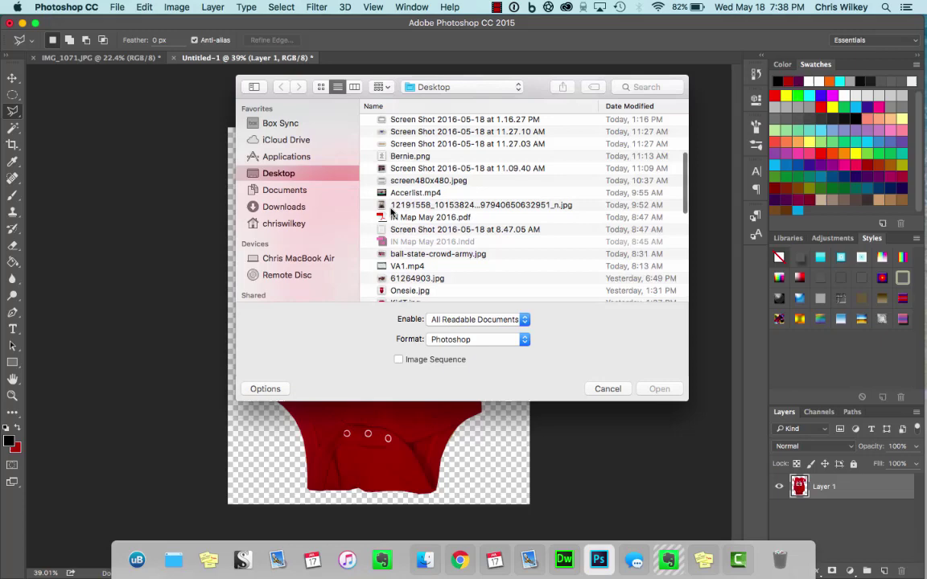
double_click(371, 154)
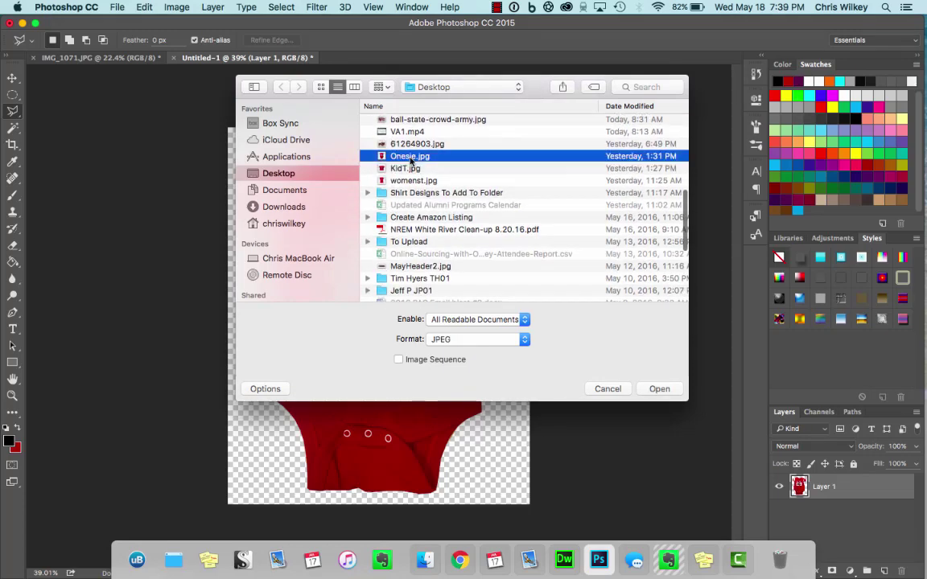
key("super+0")
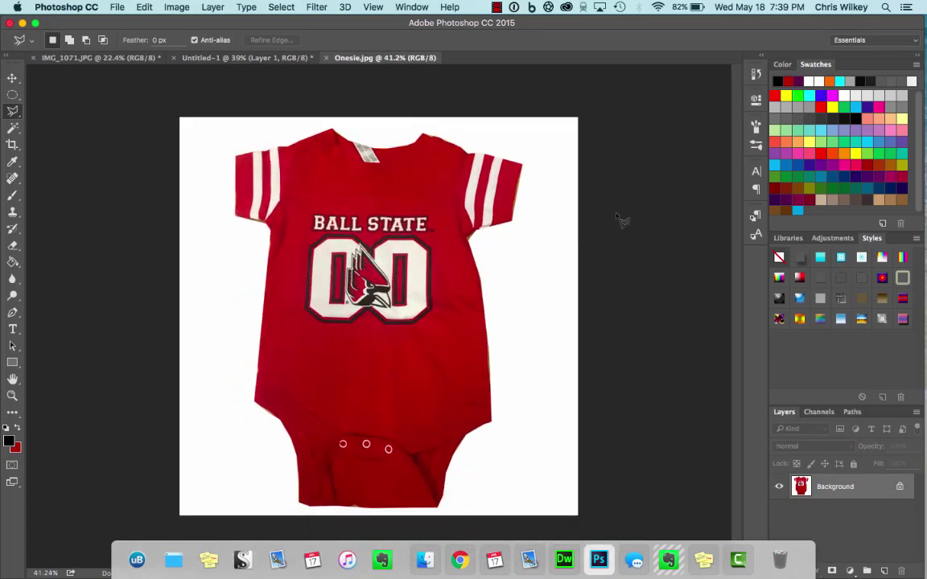